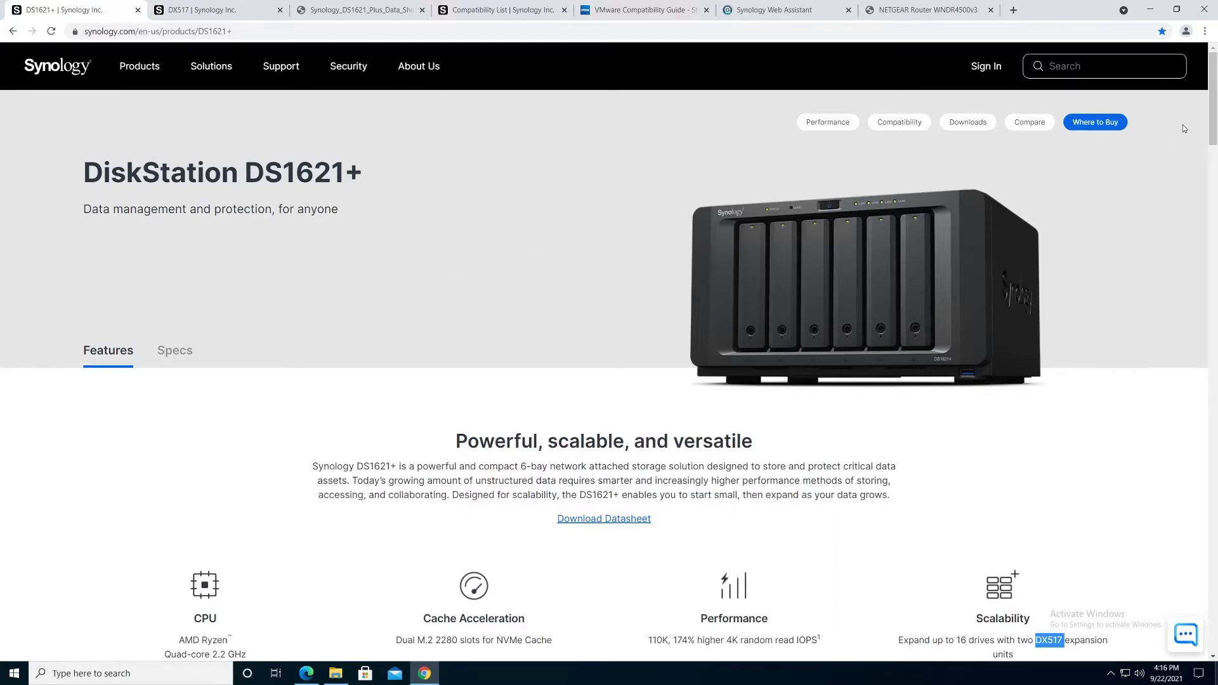
# Step: Skim the DS1621+ page, highlighting the cache and DX517 text, then bring up the DX517 specs
pyautogui.moveTo(1215, 96); pyautogui.dragTo(1213, 160)
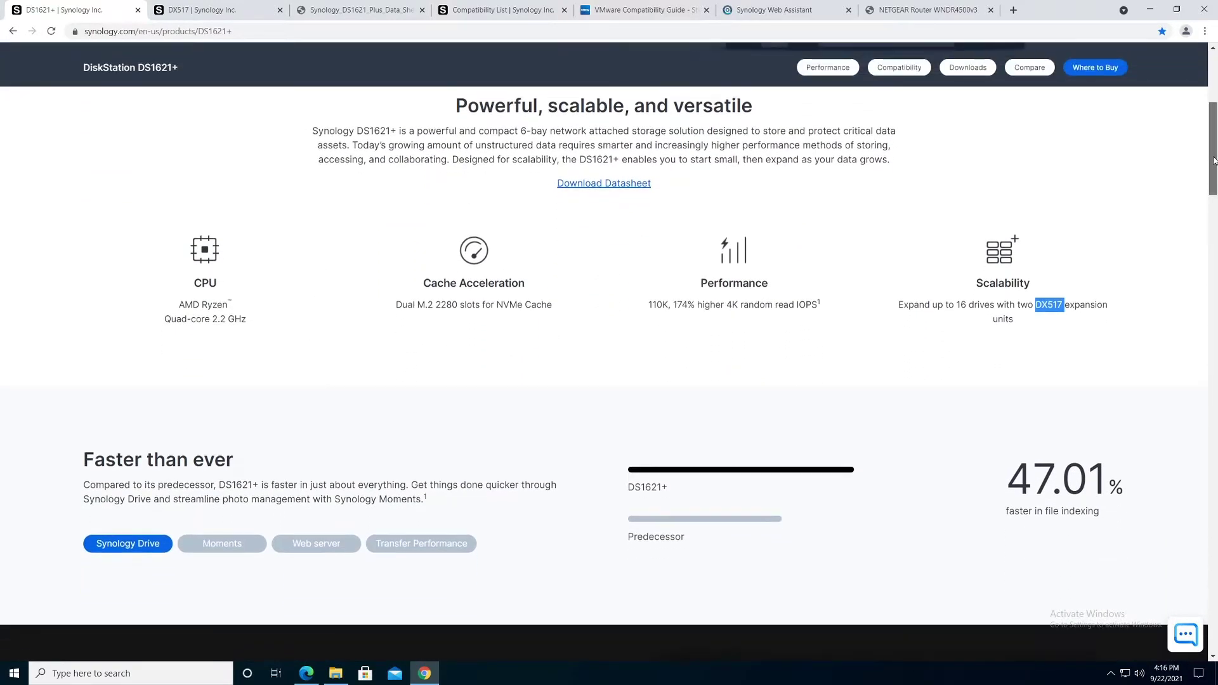
pyautogui.moveTo(403, 305); pyautogui.dragTo(566, 306)
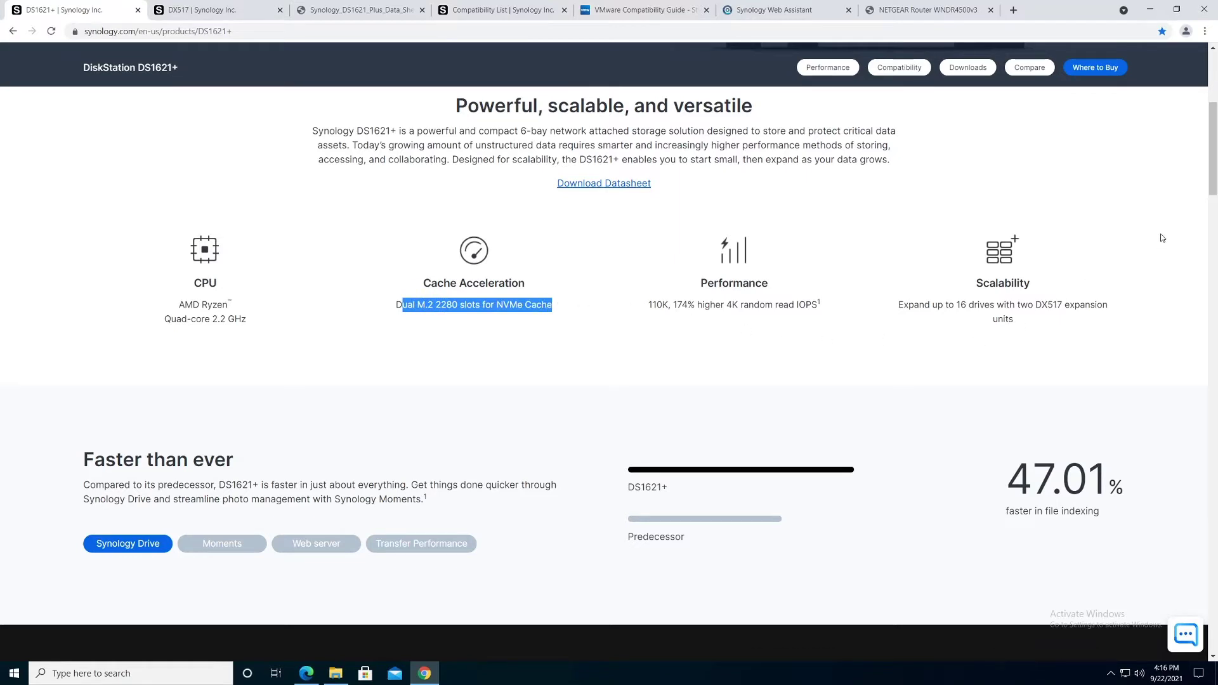
pyautogui.moveTo(1213, 155); pyautogui.dragTo(1215, 105)
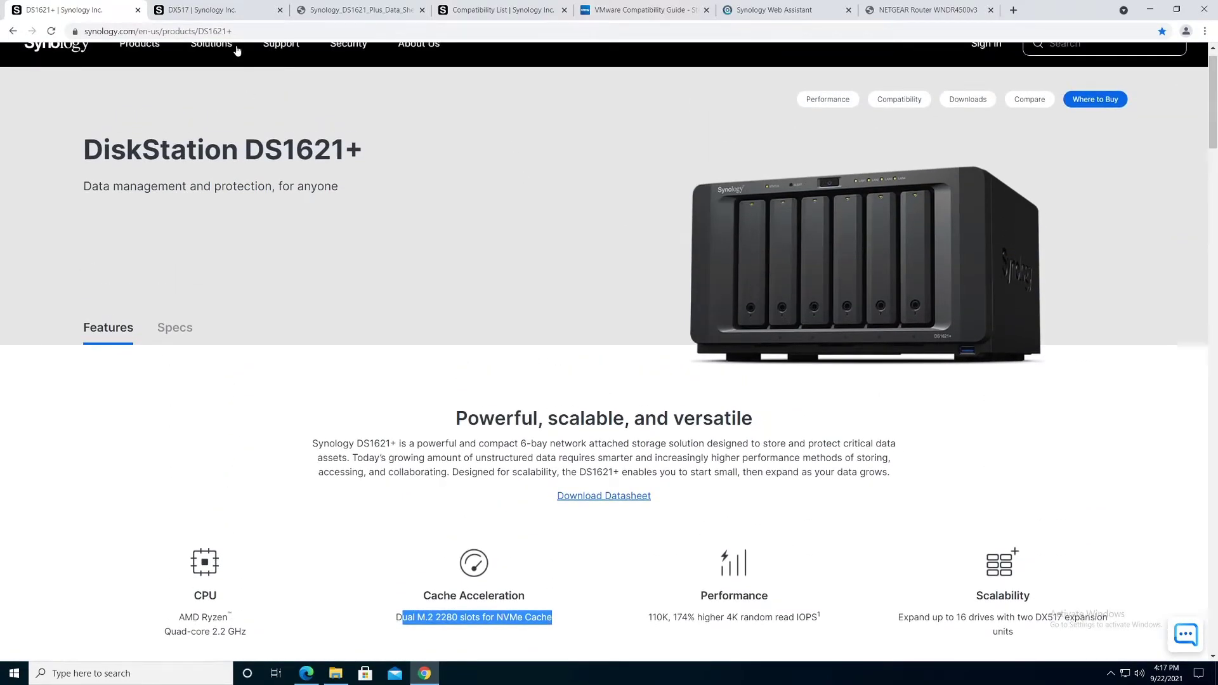
pyautogui.click(227, 11)
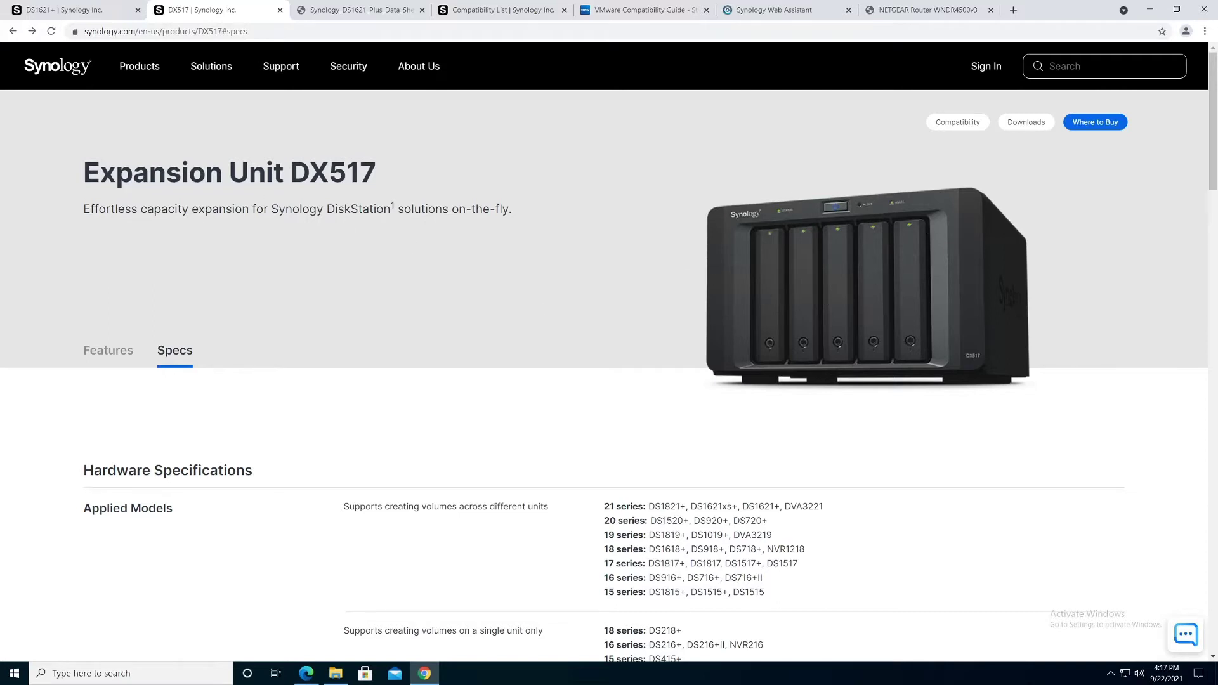
# Step: Confirm DS1621+ is listed among the DX517's supported 21 series Applied Models
pyautogui.moveTo(291, 172); pyautogui.dragTo(375, 172)
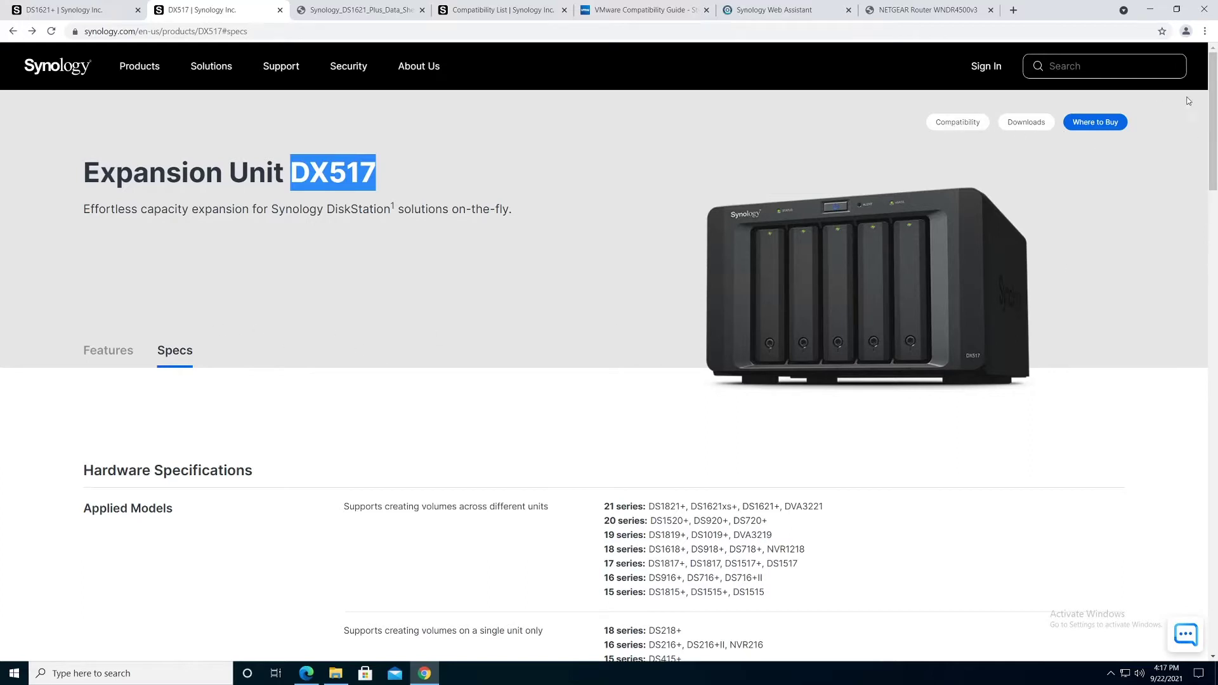
pyautogui.scroll(-2, 1211, 104)
pyautogui.scroll(-2, 1212, 103)
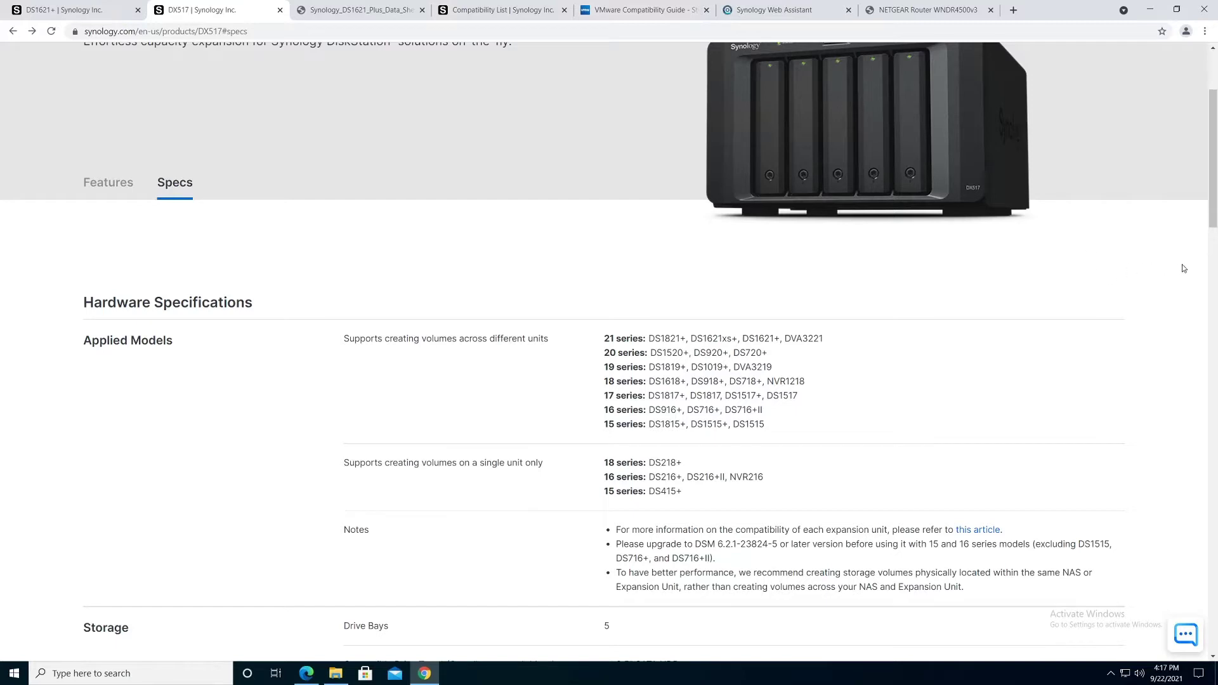
pyautogui.moveTo(1211, 202); pyautogui.dragTo(1212, 226)
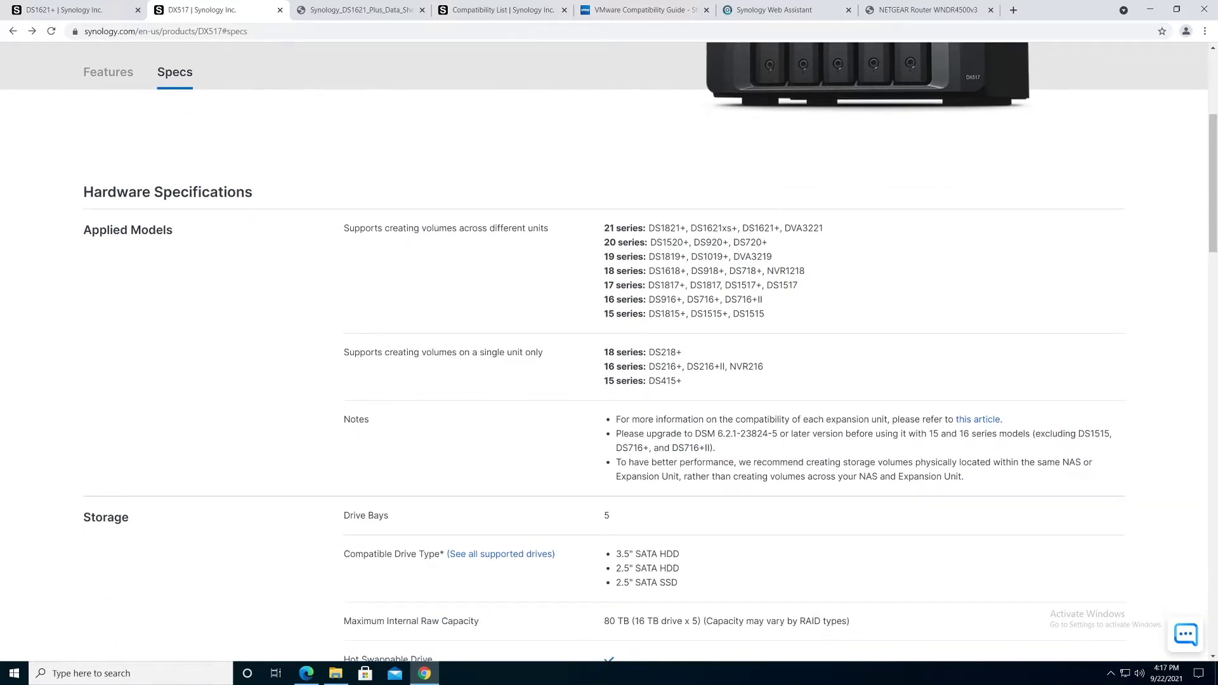
pyautogui.moveTo(743, 229); pyautogui.dragTo(773, 228)
pyautogui.moveTo(1211, 232); pyautogui.dragTo(1213, 182)
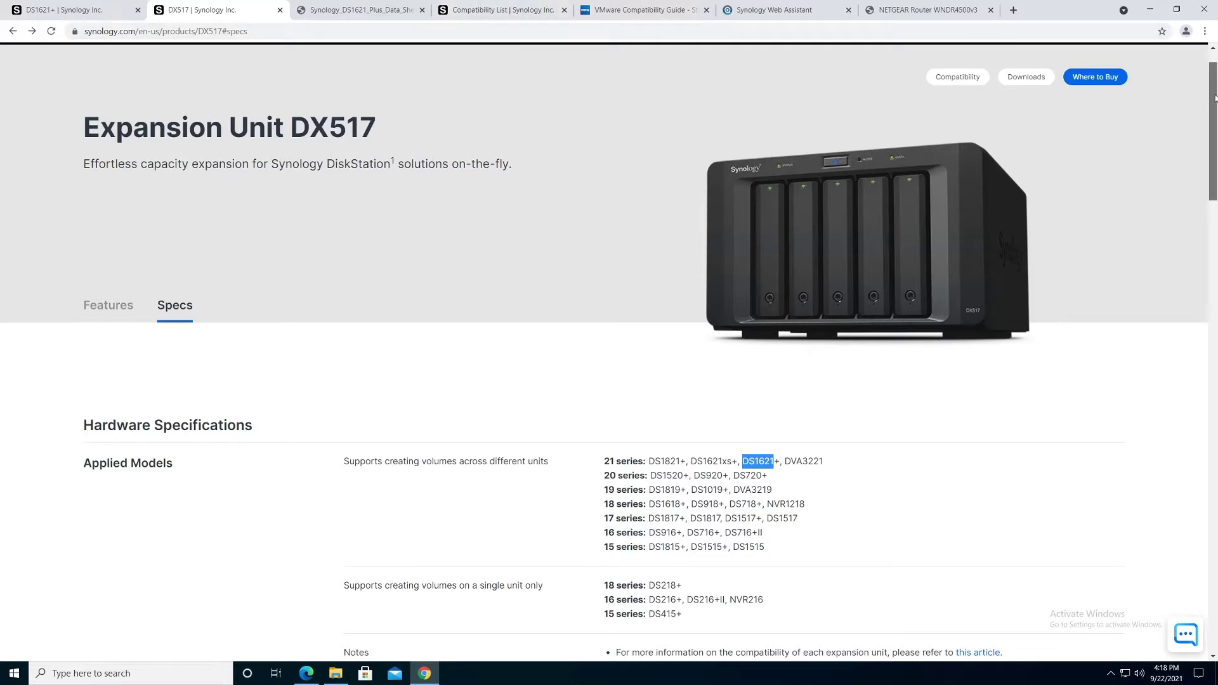
# Step: Bring up the DS1621+ data sheet PDF from the DS1621+ product page
pyautogui.scroll(-1, 1211, 101)
pyautogui.scroll(1, 1210, 127)
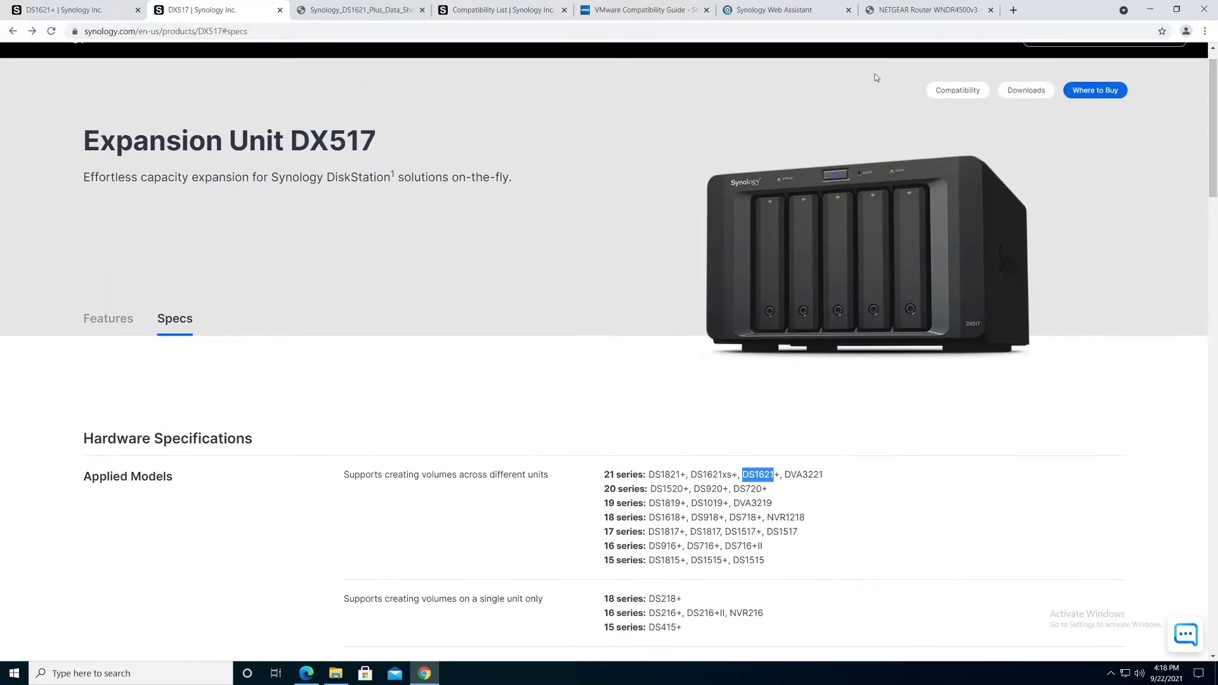
pyautogui.click(78, 9)
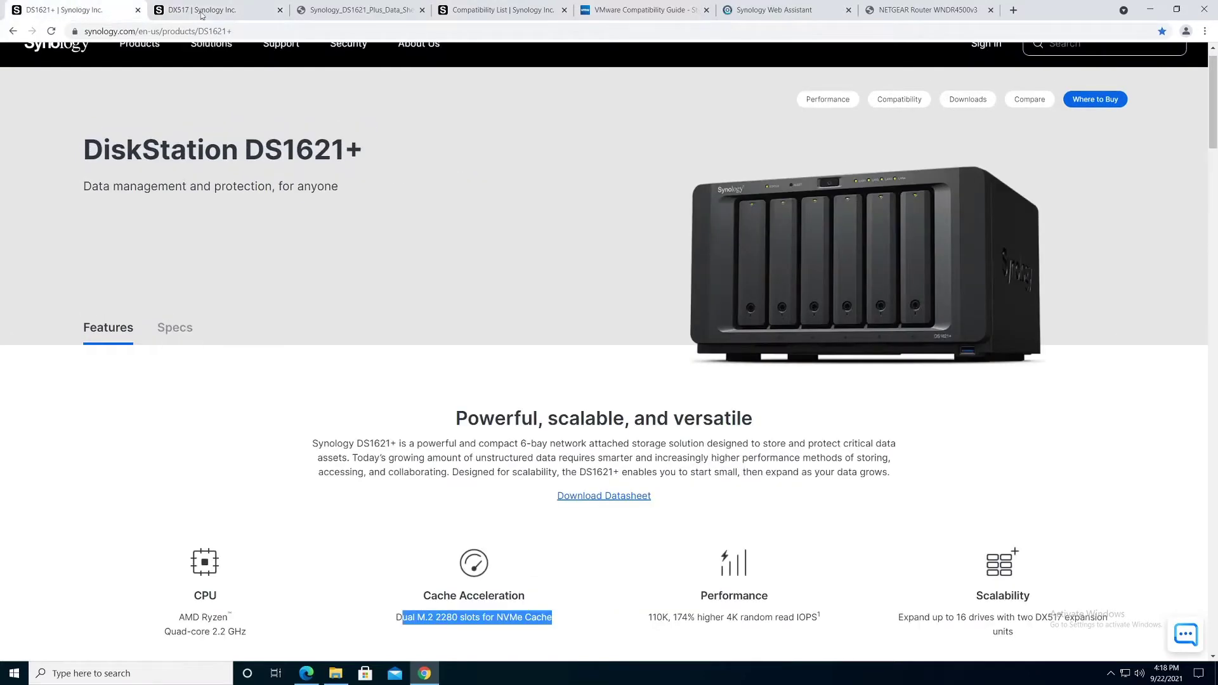
pyautogui.click(334, 13)
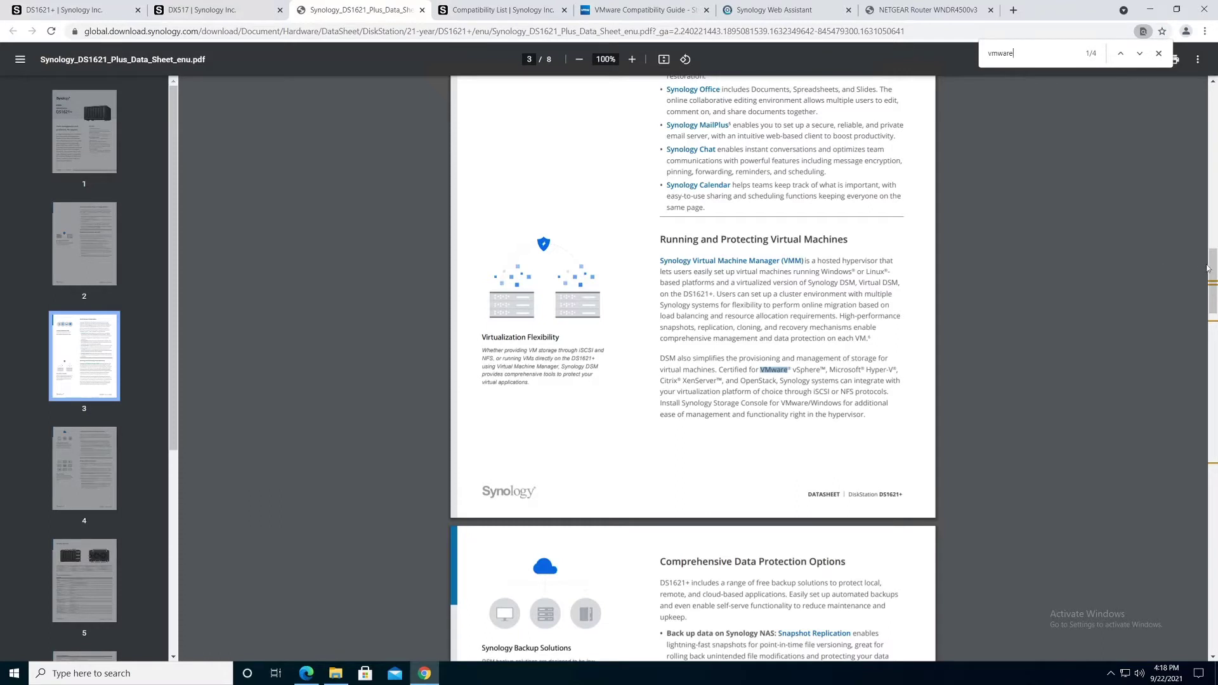
# Step: Step to the next 'vmware' match and highlight the 'DSM also simplifies…' certification paragraph on page 3
pyautogui.click(75, 132)
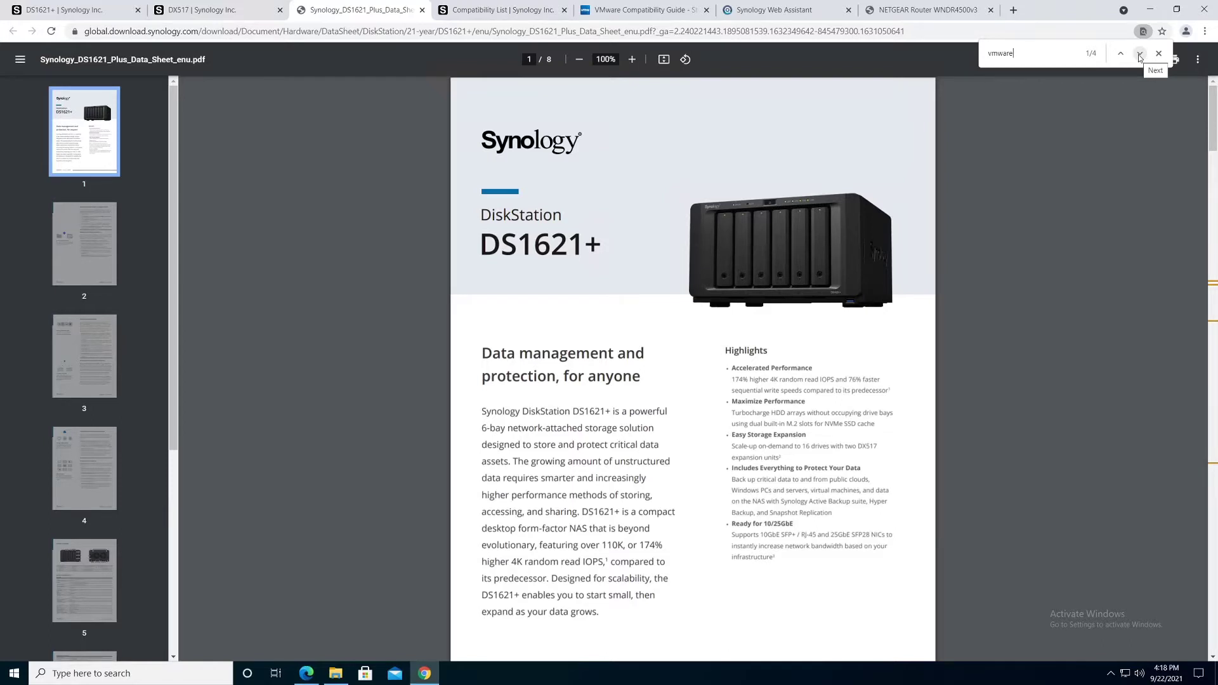
pyautogui.click(1139, 54)
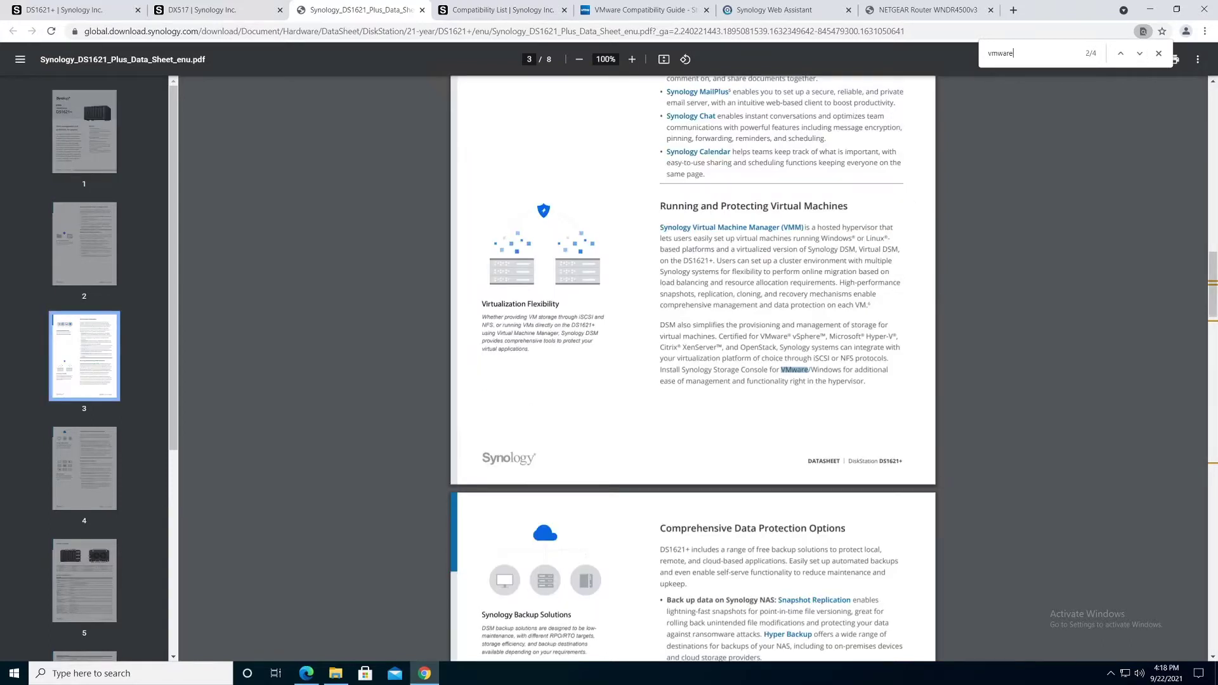
pyautogui.moveTo(659, 324); pyautogui.dragTo(866, 381)
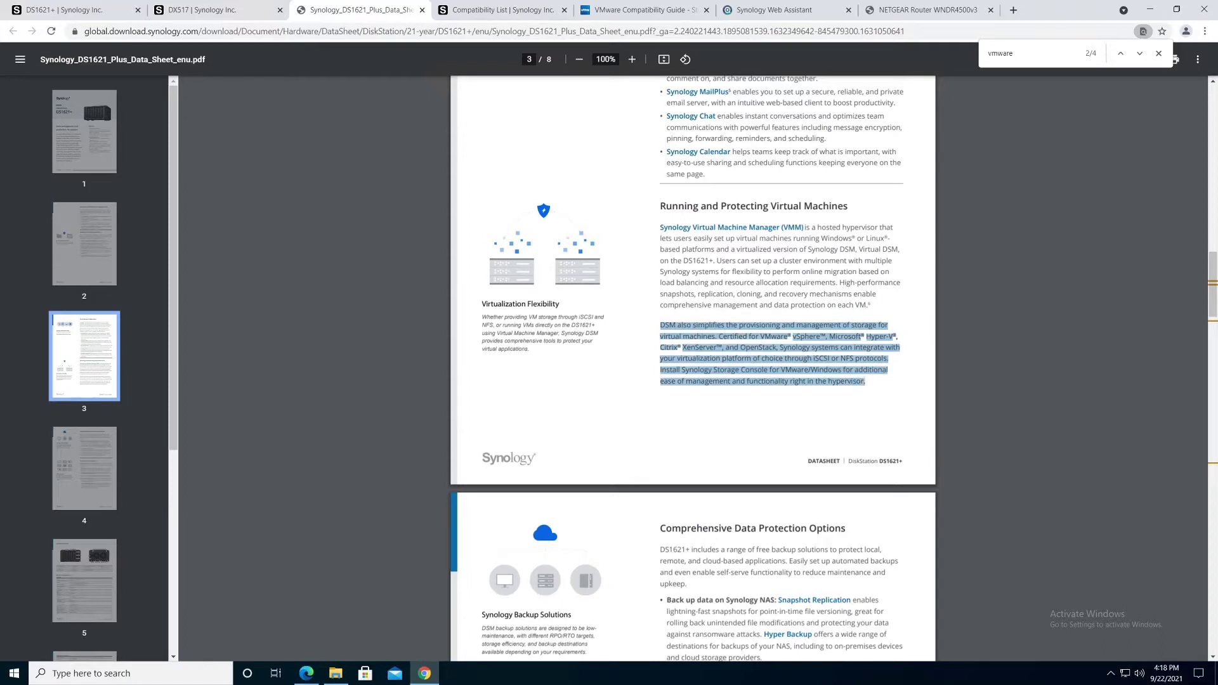
pyautogui.click(622, 402)
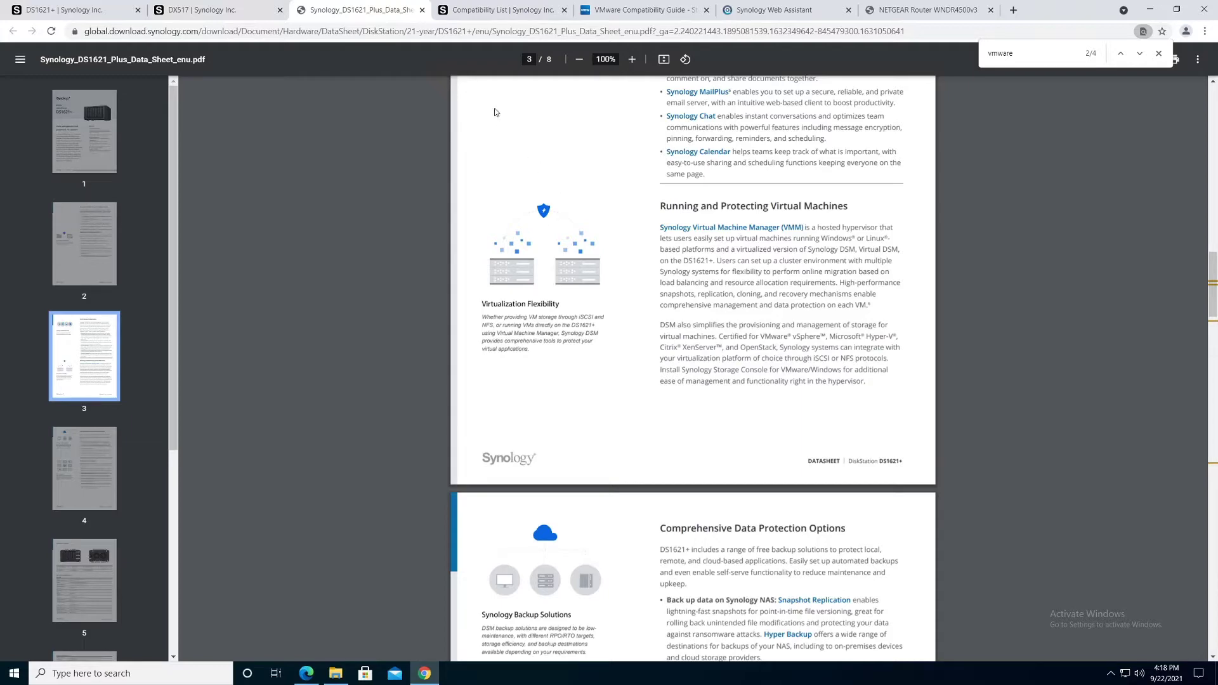
pyautogui.click(621, 11)
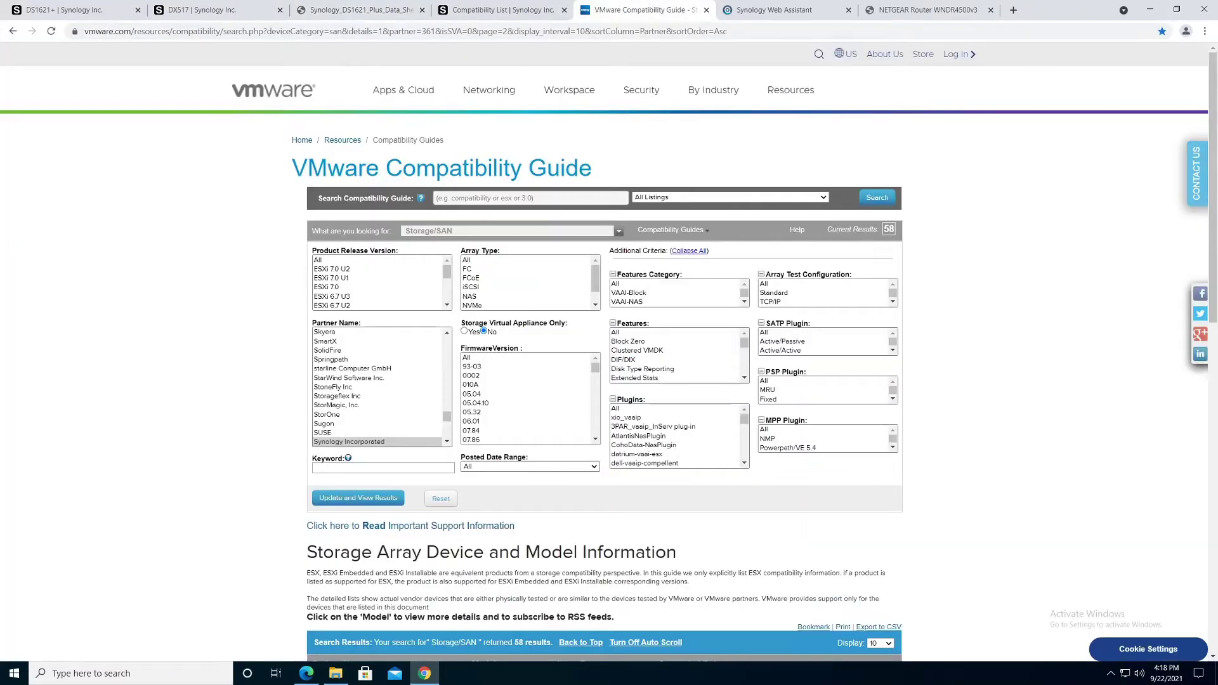
# Step: Search the VMware guide for keyword 1621, which returns no results
pyautogui.click(333, 468)
pyautogui.write('1621')
pyautogui.press('Return')
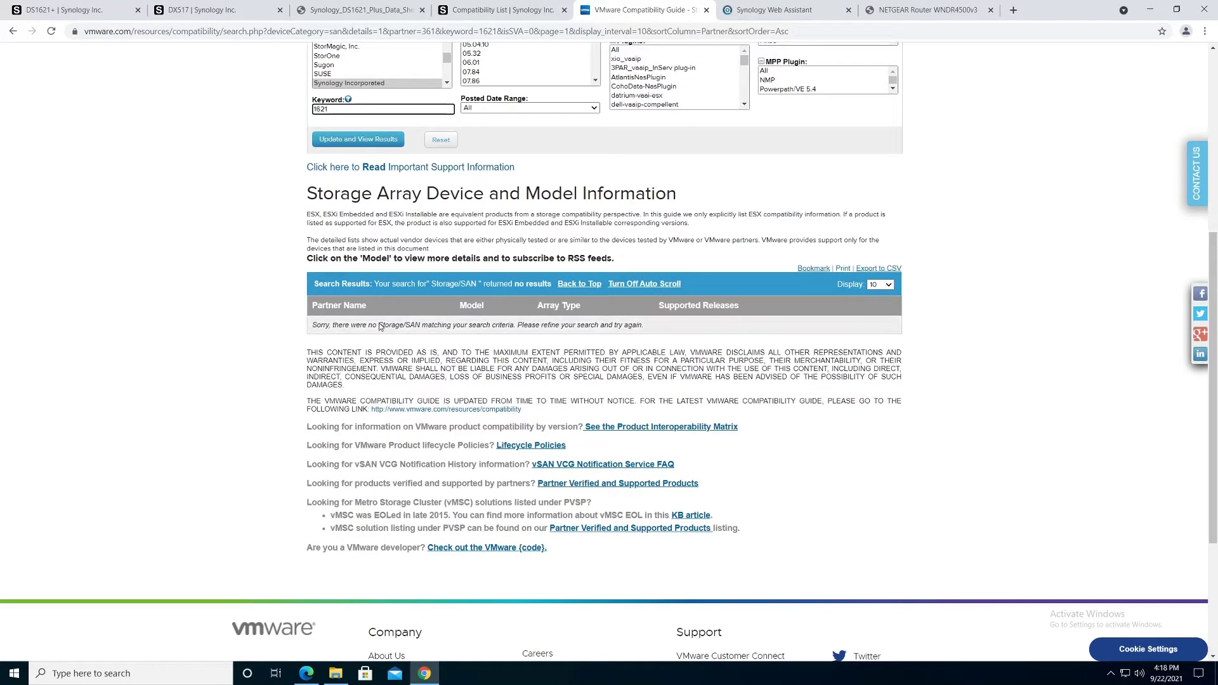
# Step: Clear the keyword and list the 58 Storage/SAN results for partner Synology Incorporated
pyautogui.scroll(5, 1213, 256)
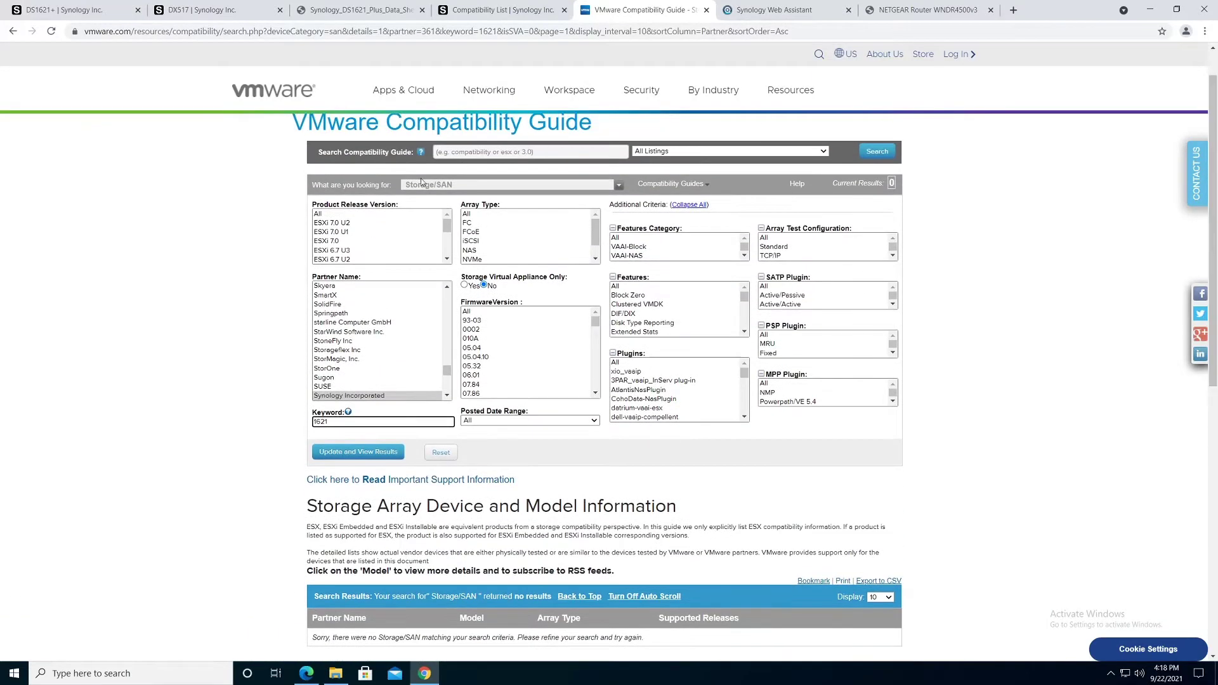
pyautogui.click(420, 185)
pyautogui.moveTo(329, 422); pyautogui.dragTo(303, 427)
pyautogui.press('Delete')
pyautogui.click(340, 396)
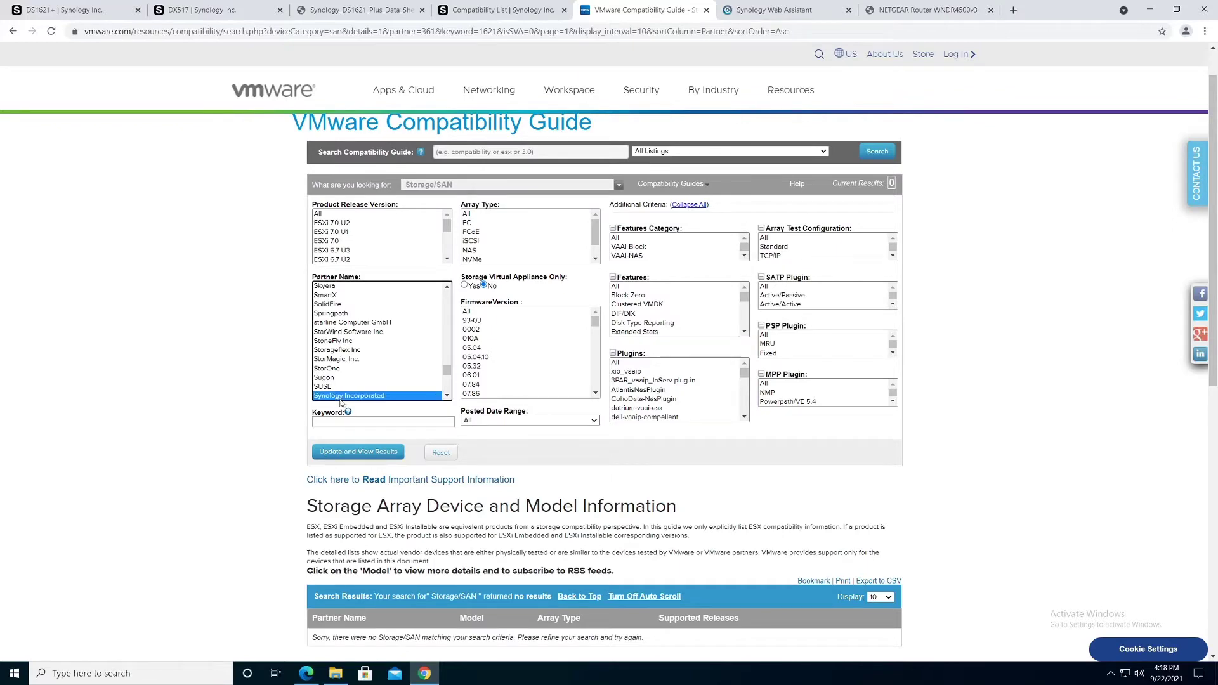
pyautogui.click(355, 452)
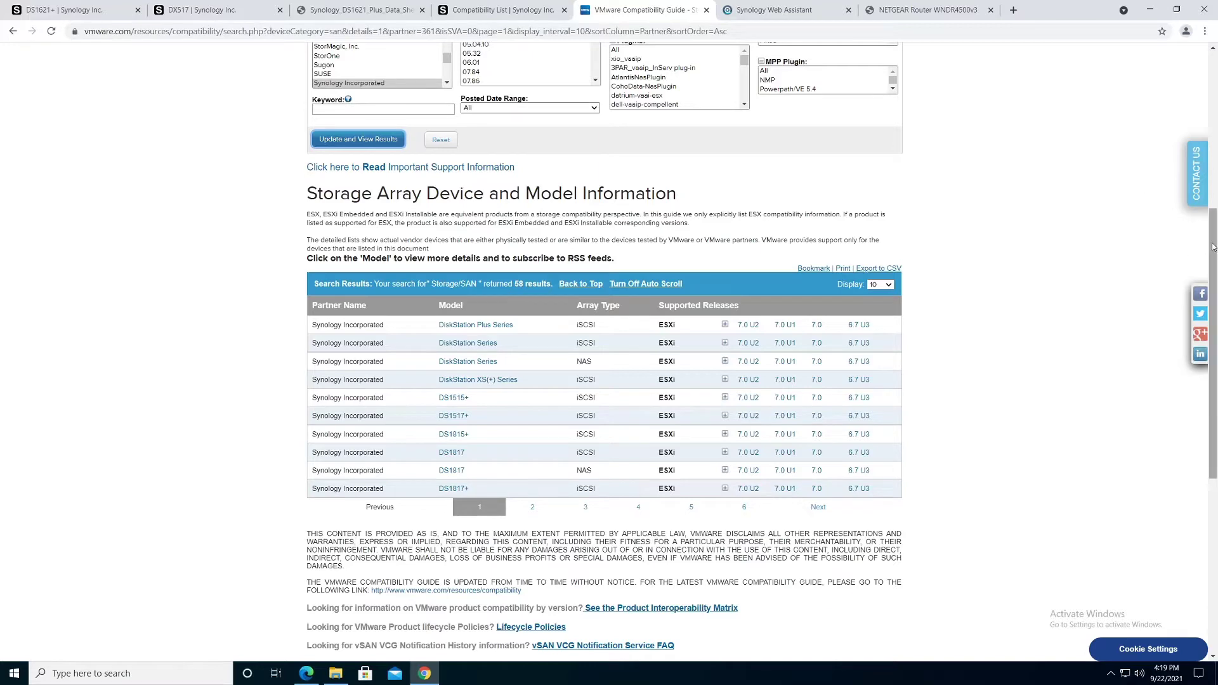
pyautogui.moveTo(1209, 248); pyautogui.dragTo(1213, 91)
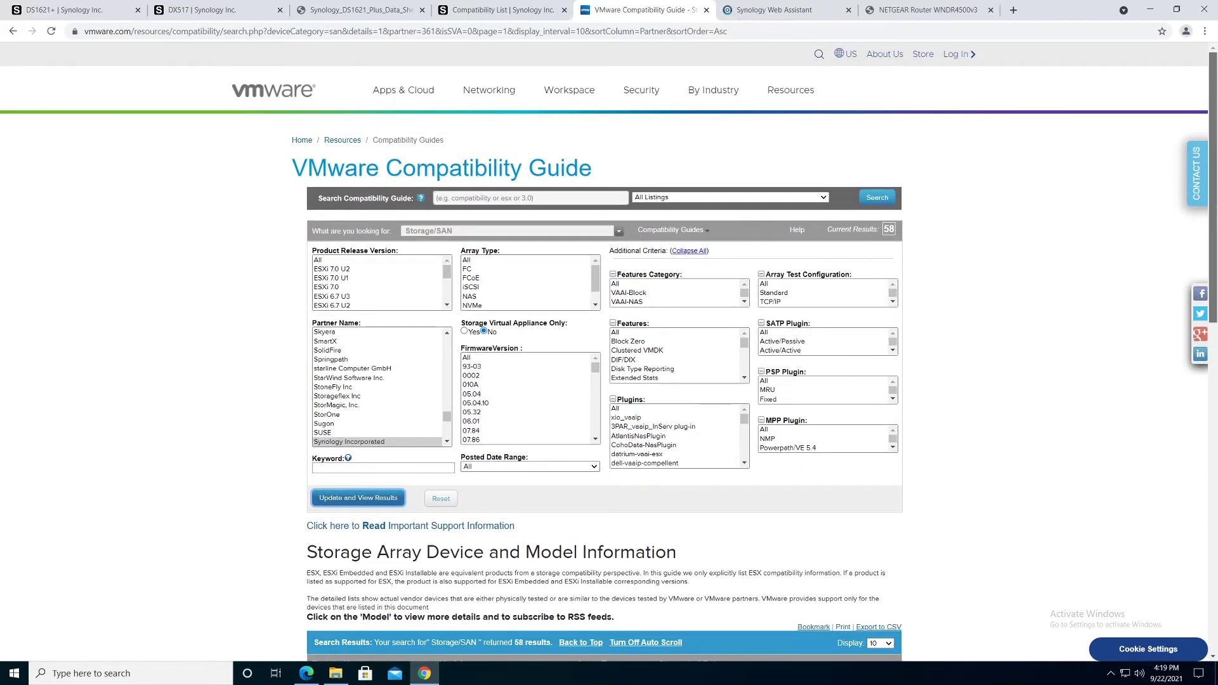
# Step: On the DX517 specs, highlight Compatible Drive Type and the note about installing only listed drives
pyautogui.click(507, 20)
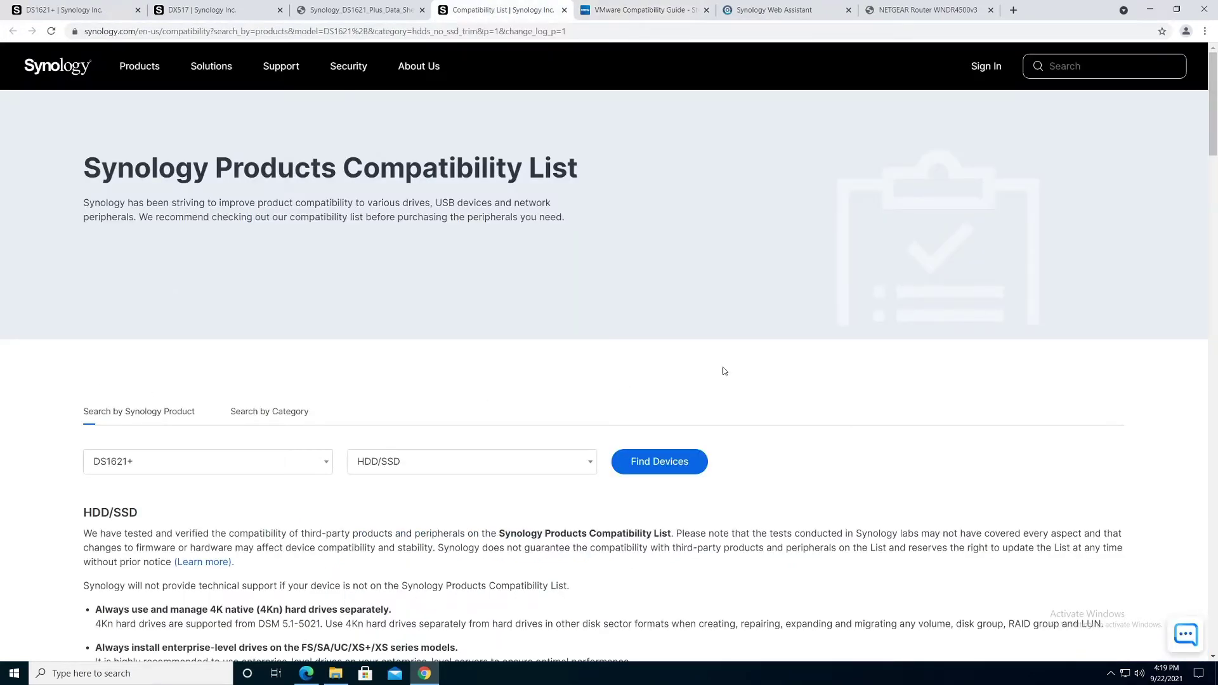
pyautogui.click(240, 16)
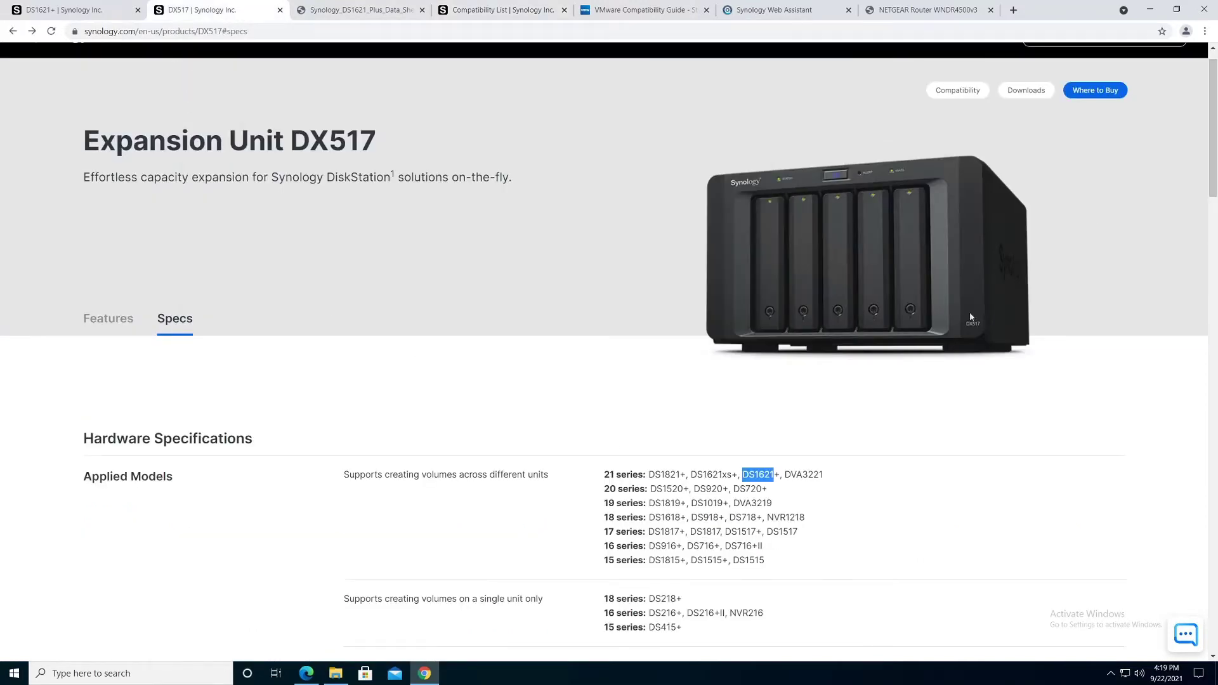
pyautogui.moveTo(1212, 129); pyautogui.dragTo(1216, 146)
pyautogui.scroll(-5, 1216, 146)
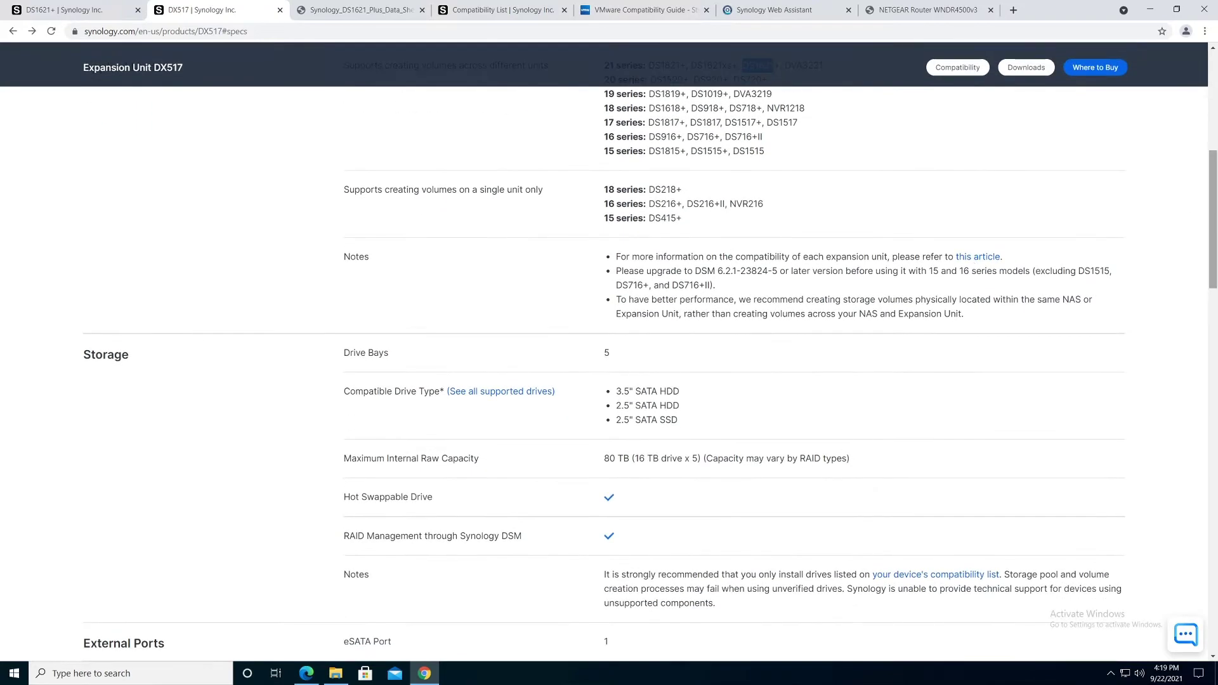
pyautogui.moveTo(343, 394); pyautogui.dragTo(573, 392)
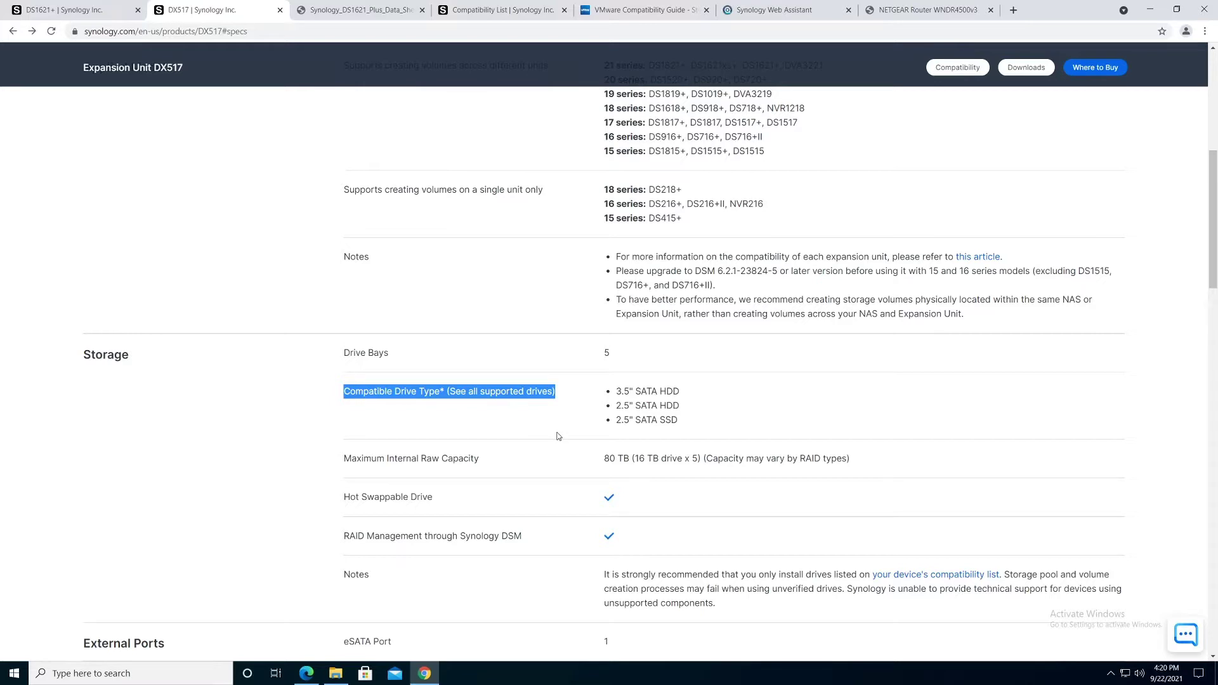
pyautogui.click(602, 575)
pyautogui.moveTo(602, 576); pyautogui.dragTo(1009, 578)
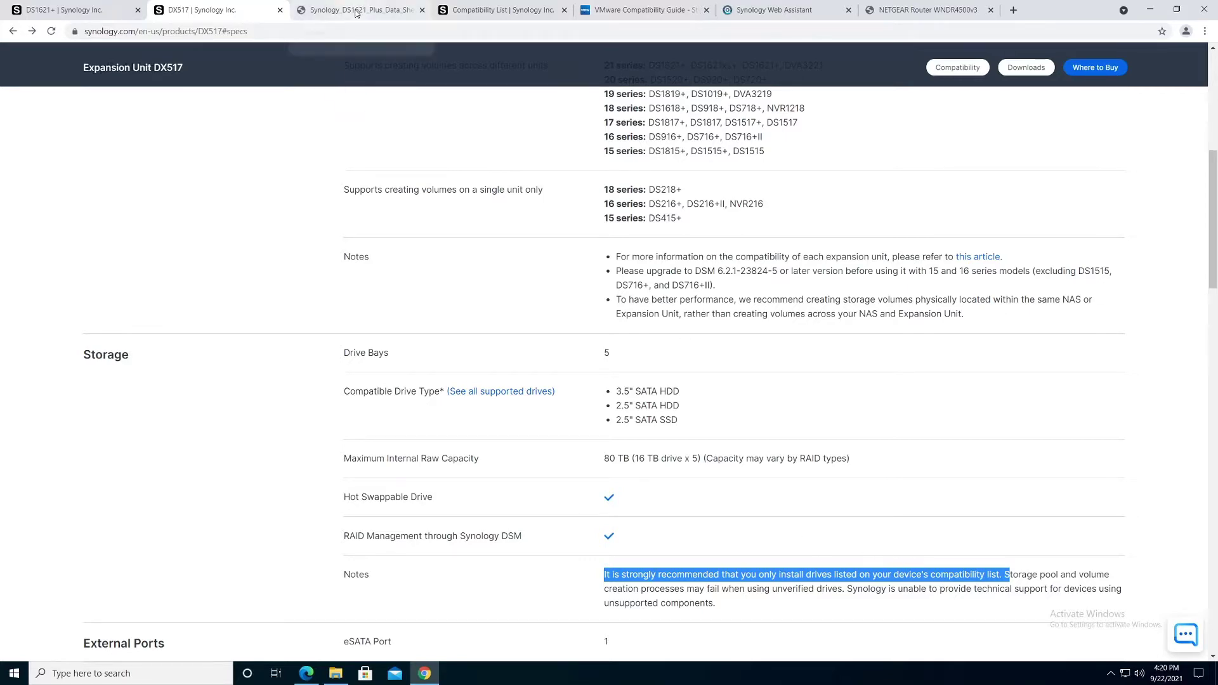
pyautogui.click(493, 11)
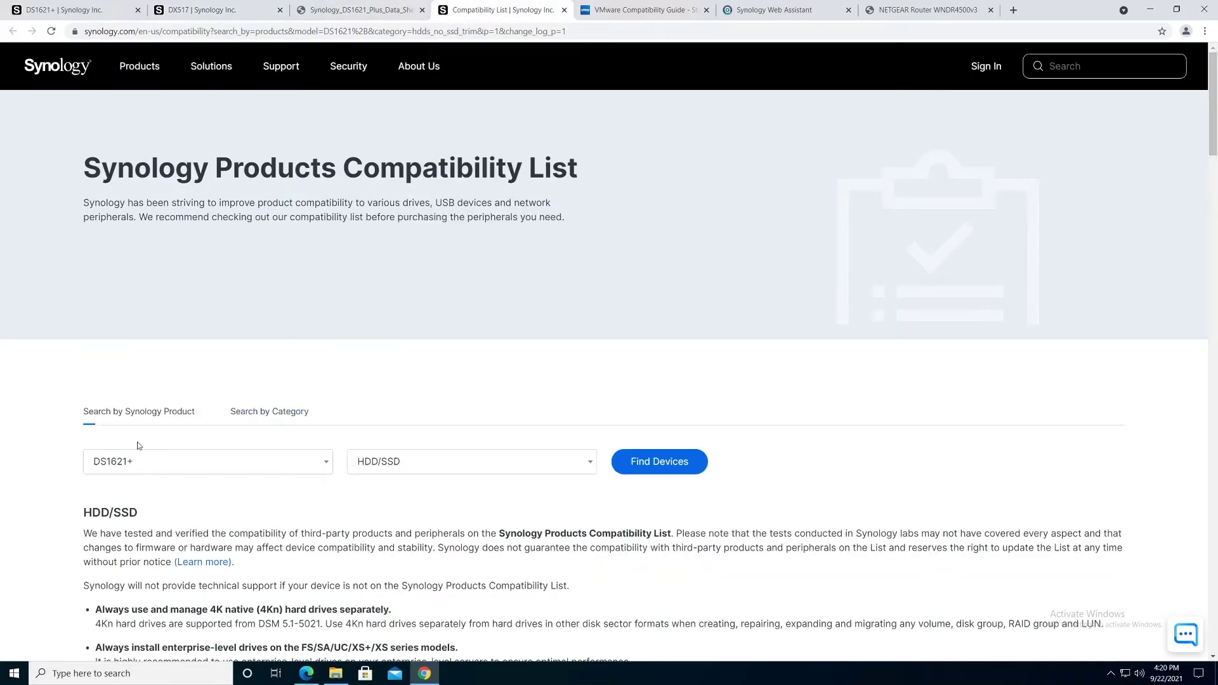
# Step: Keep the compatibility list filtered to DS1621+ and the HDD/SSD category
pyautogui.click(327, 465)
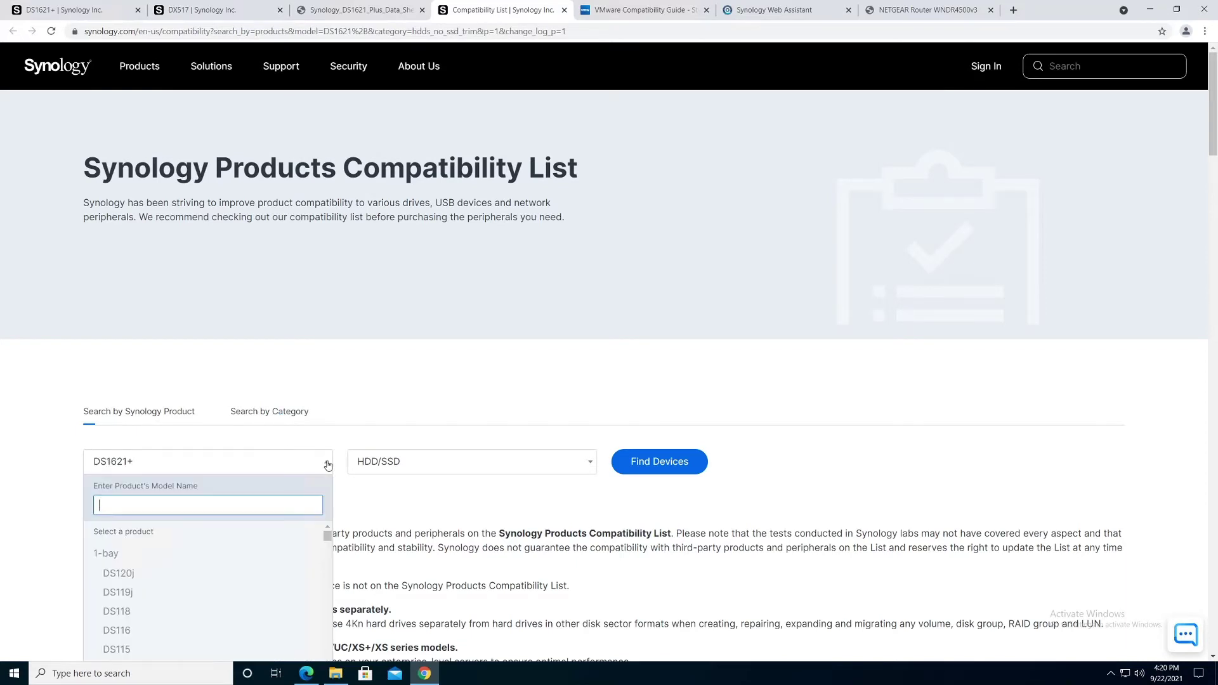
pyautogui.click(327, 464)
pyautogui.click(378, 465)
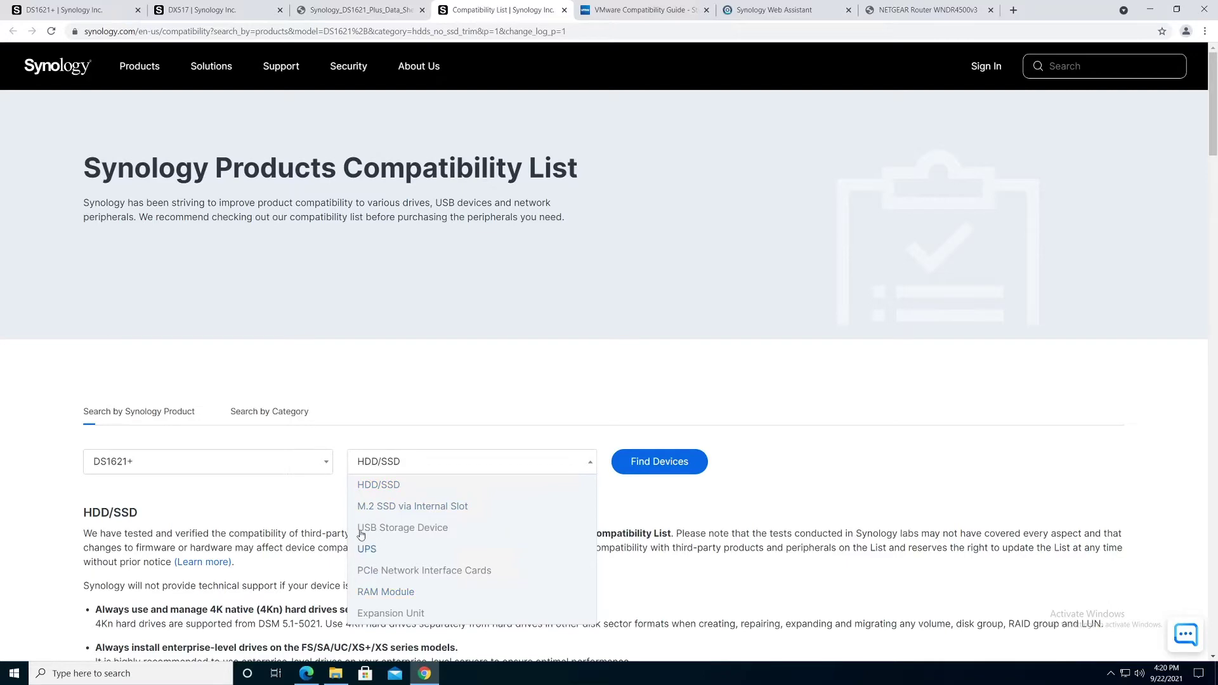
pyautogui.click(375, 486)
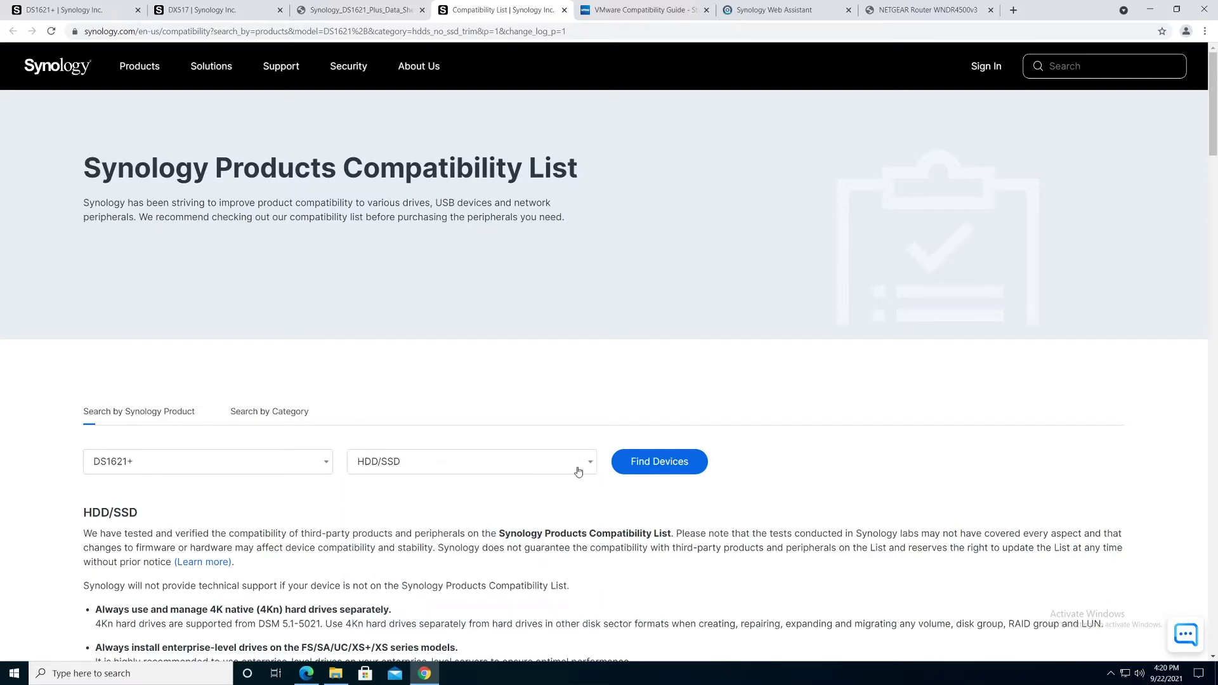
# Step: Expand and highlight the compatibility notes for the Seagate ST12000NM001G drive
pyautogui.moveTo(1213, 109); pyautogui.dragTo(1216, 225)
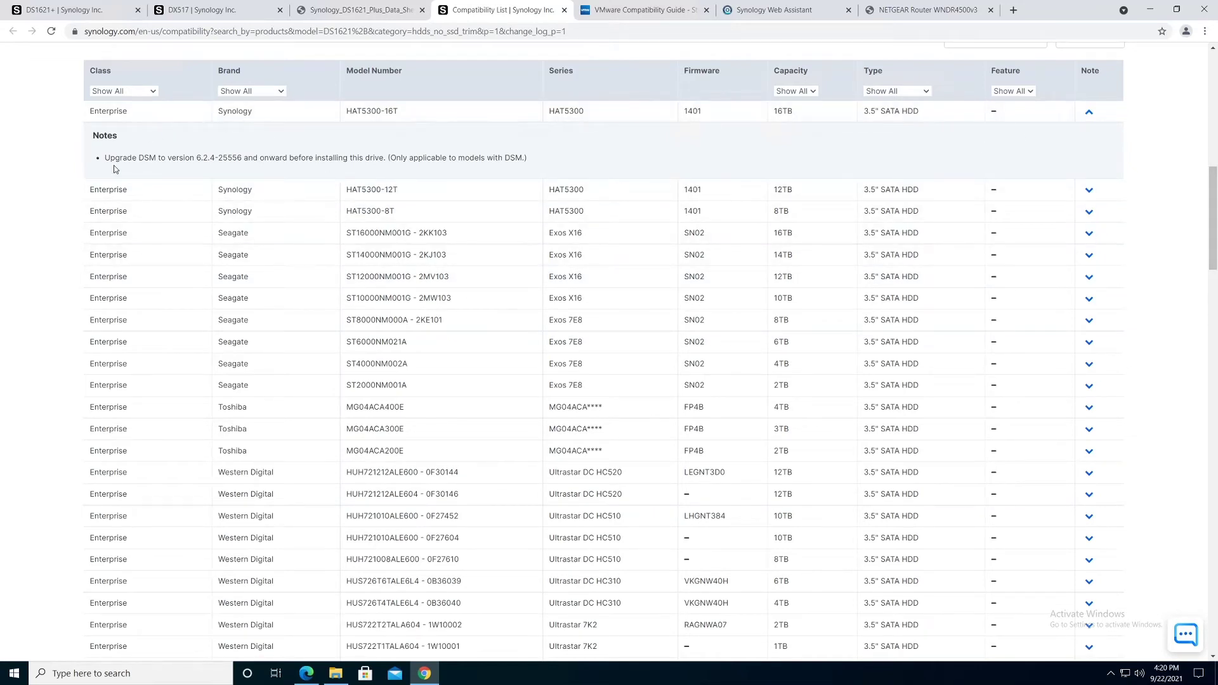
pyautogui.moveTo(105, 157); pyautogui.dragTo(252, 152)
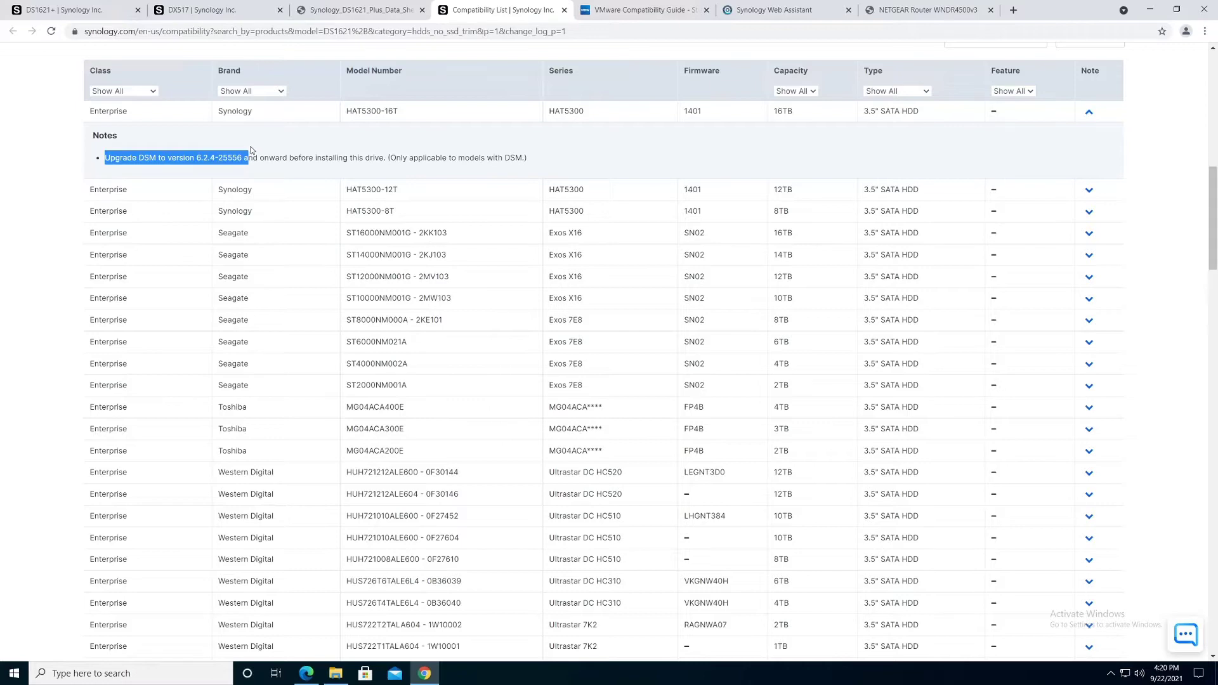
pyautogui.click(1089, 277)
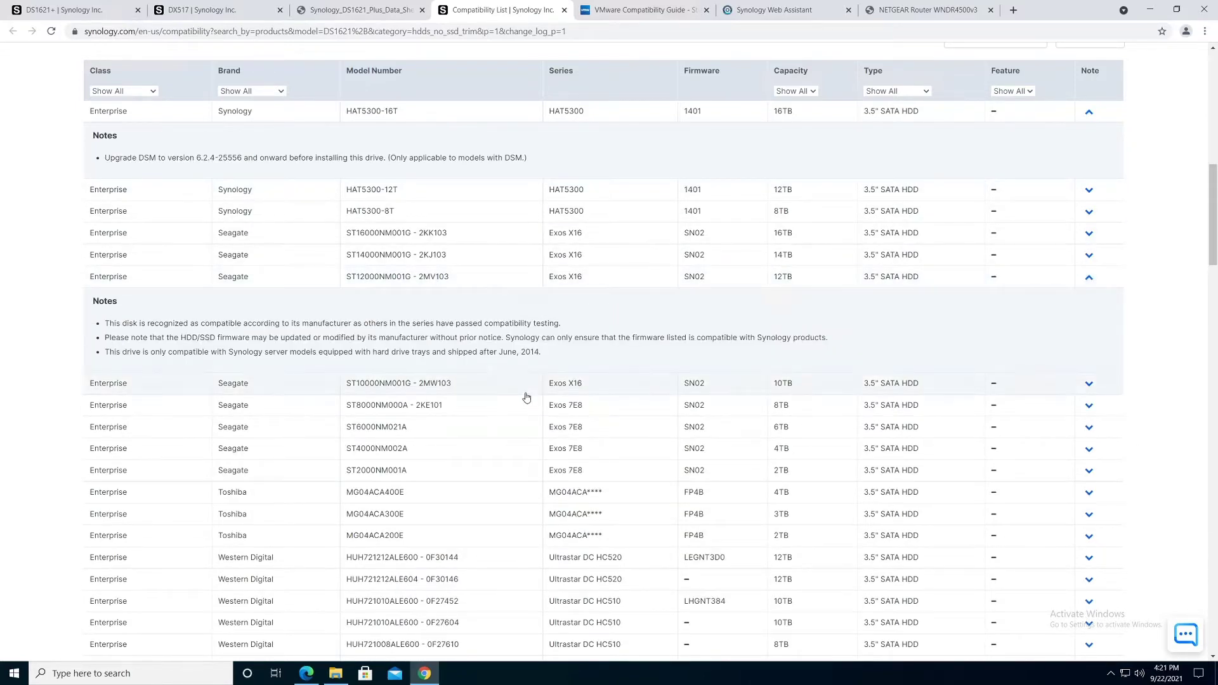
pyautogui.moveTo(544, 354); pyautogui.dragTo(96, 302)
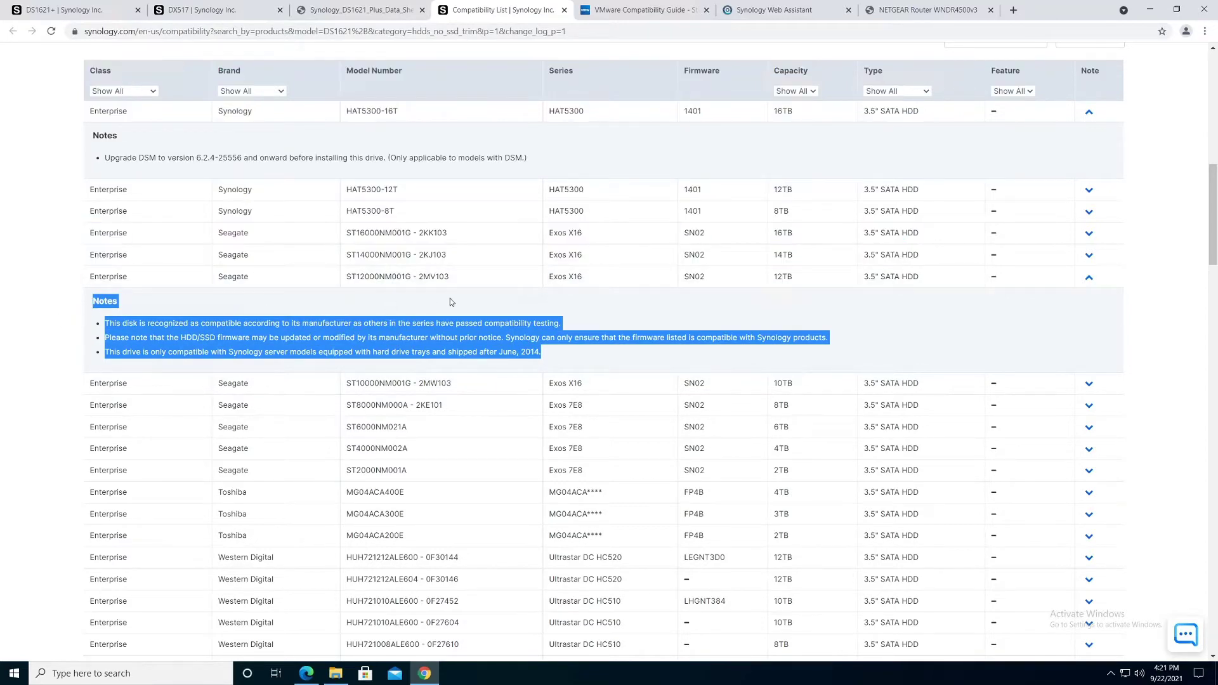
pyautogui.click(627, 11)
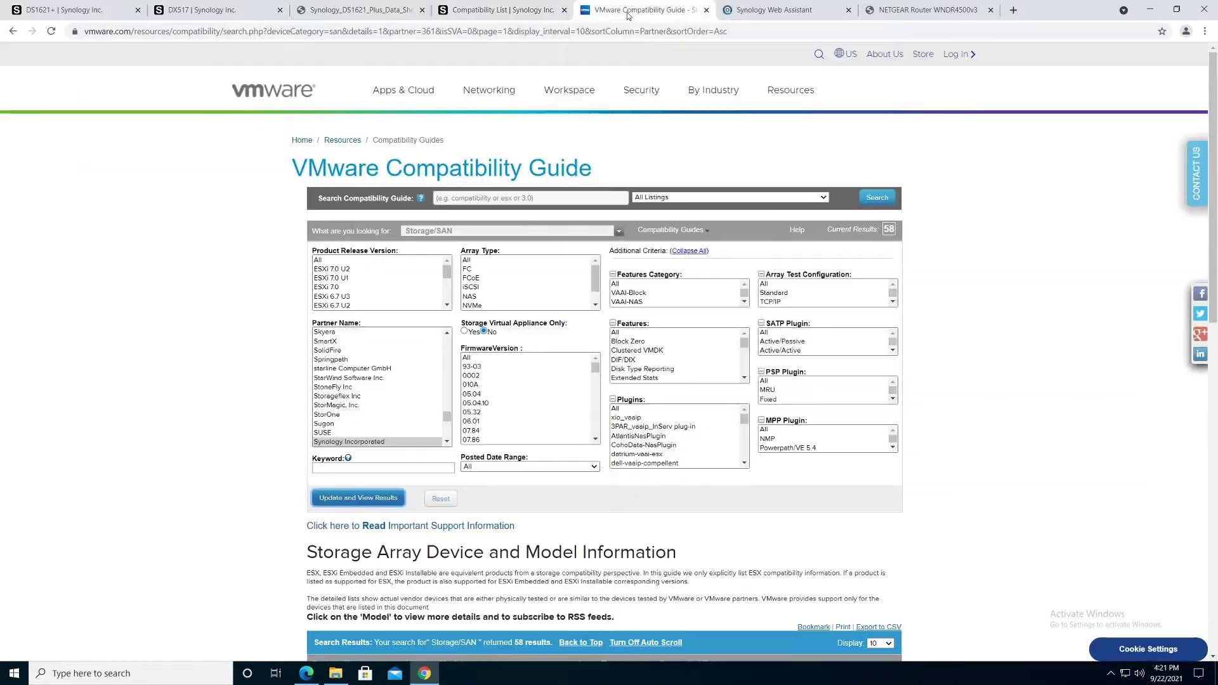
# Step: Filter to Synology Incorporated and open the DS1515+ compatibility detail page
pyautogui.click(397, 441)
pyautogui.click(373, 498)
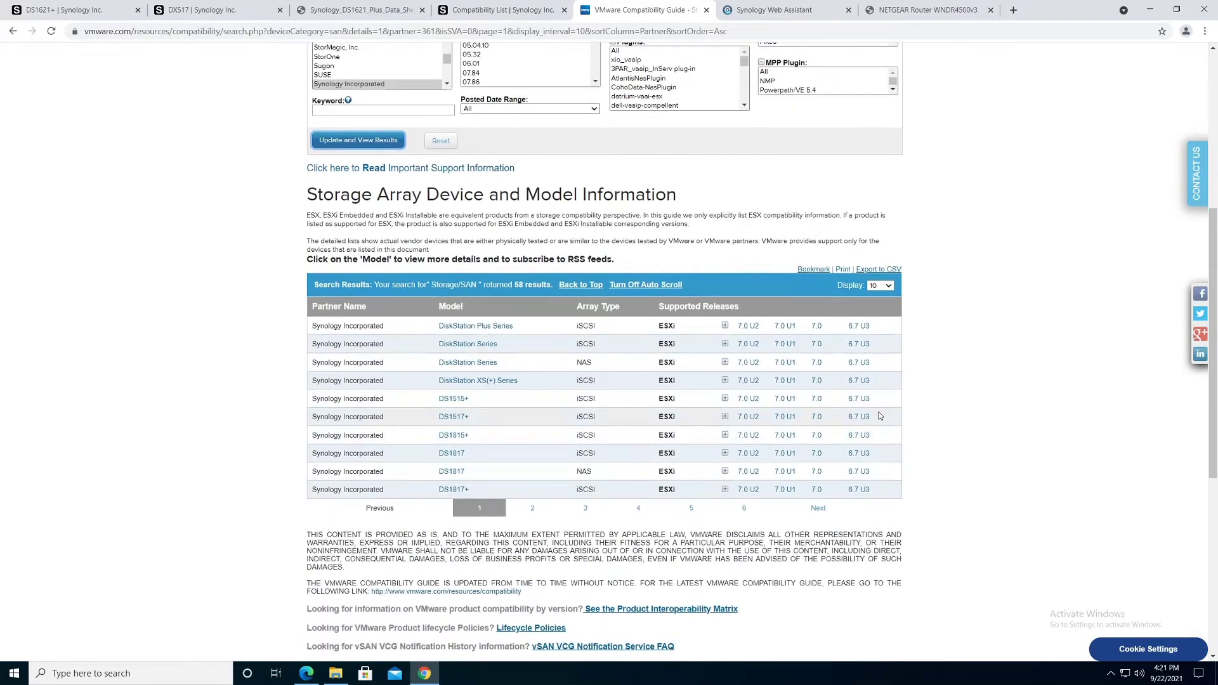
pyautogui.click(453, 402)
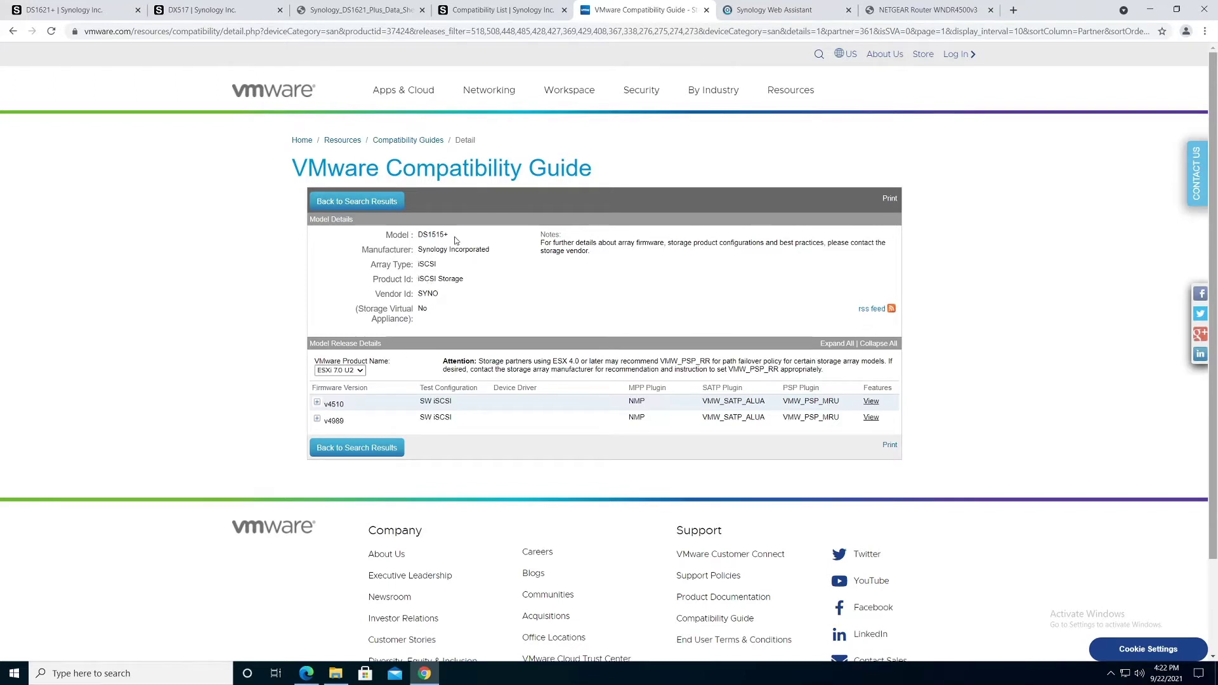
# Step: Expand the DS1515+ v4510 features and highlight its Attention note and vendor Notes text
pyautogui.moveTo(417, 235); pyautogui.dragTo(463, 240)
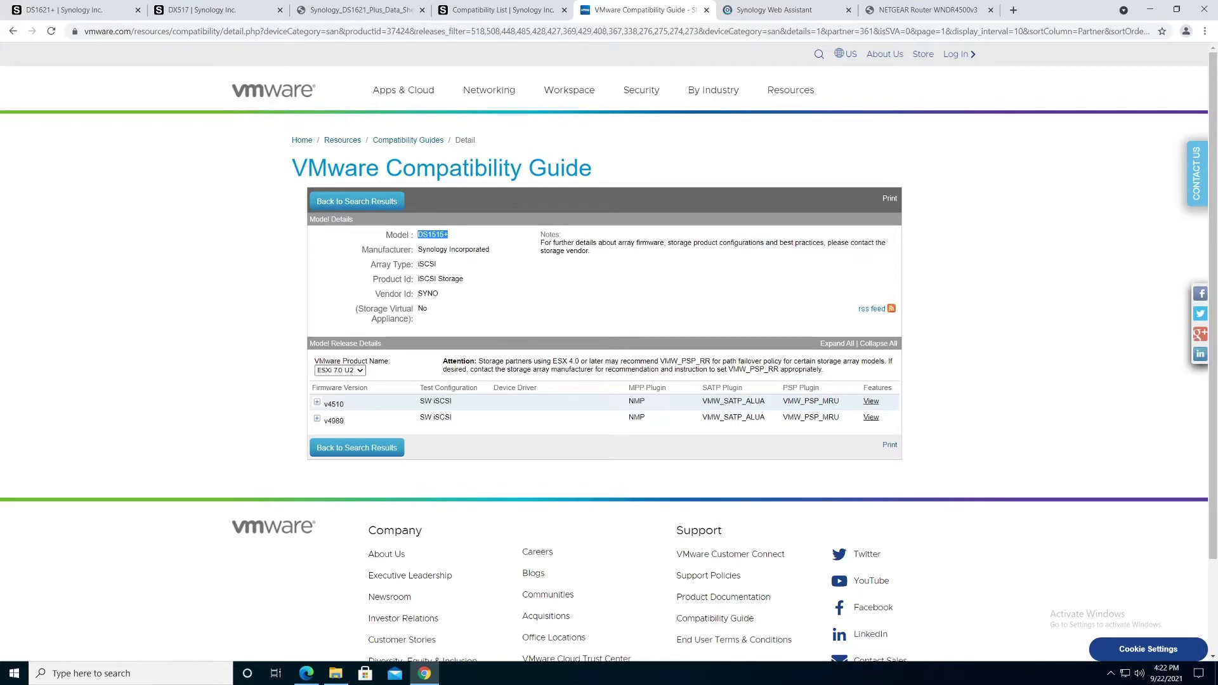
pyautogui.click(317, 403)
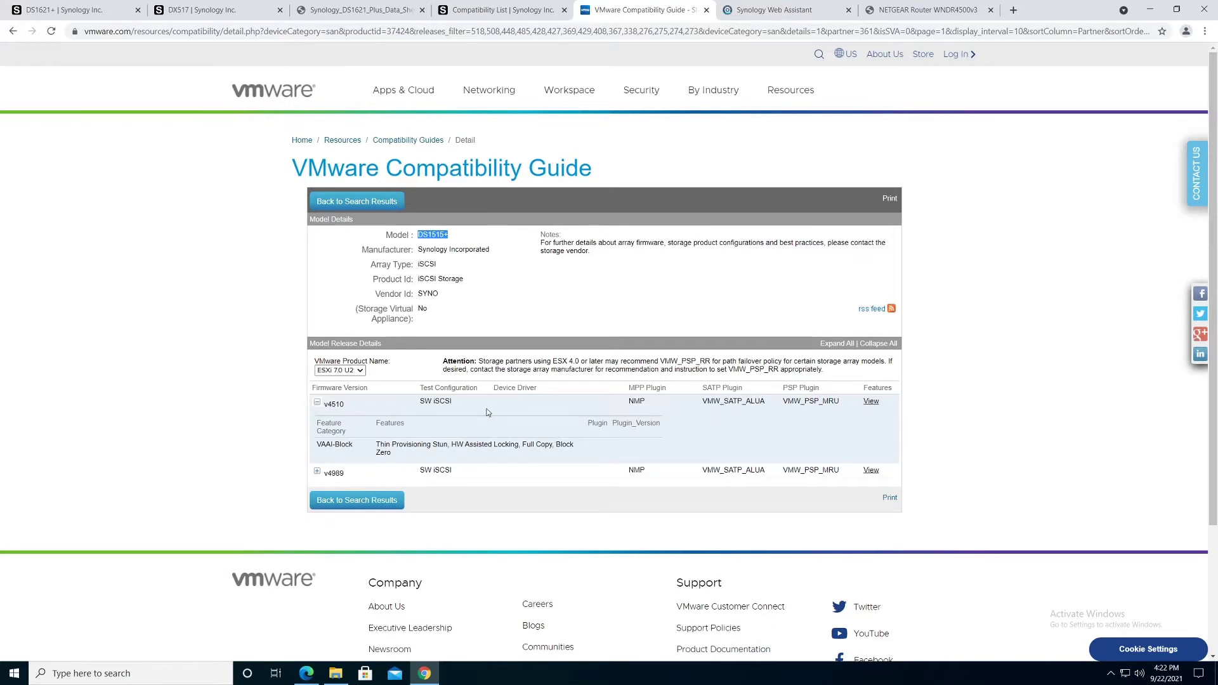
pyautogui.moveTo(840, 372); pyautogui.dragTo(438, 363)
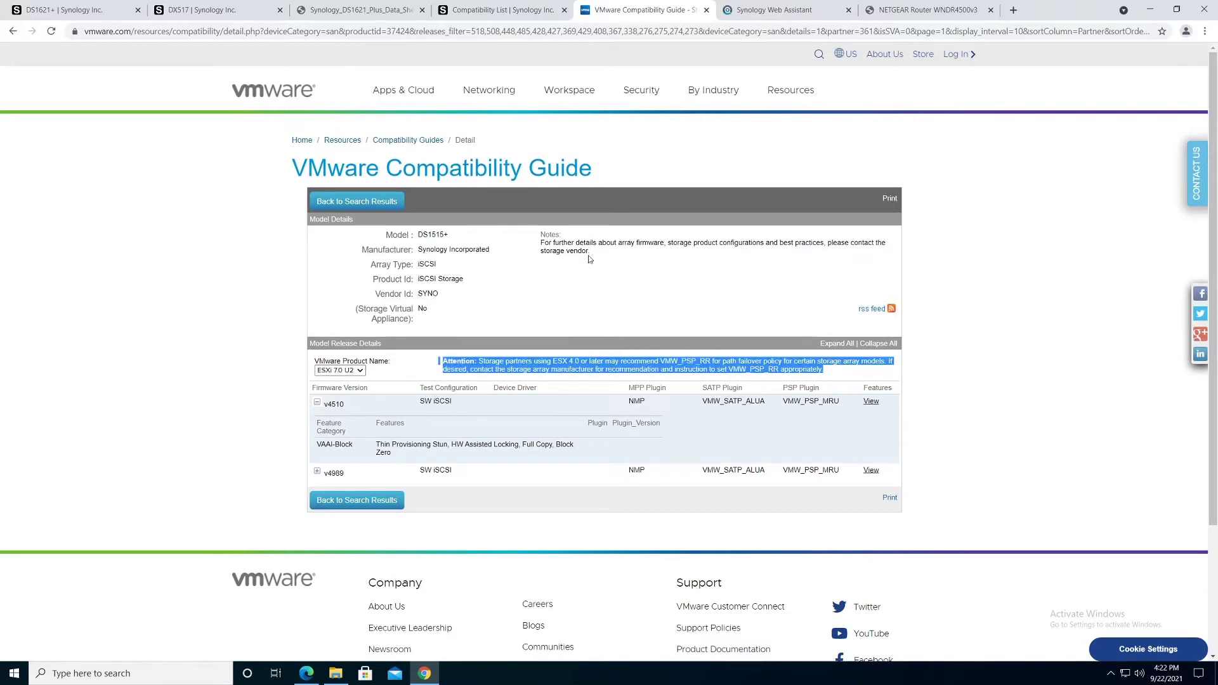
pyautogui.moveTo(590, 254); pyautogui.dragTo(540, 233)
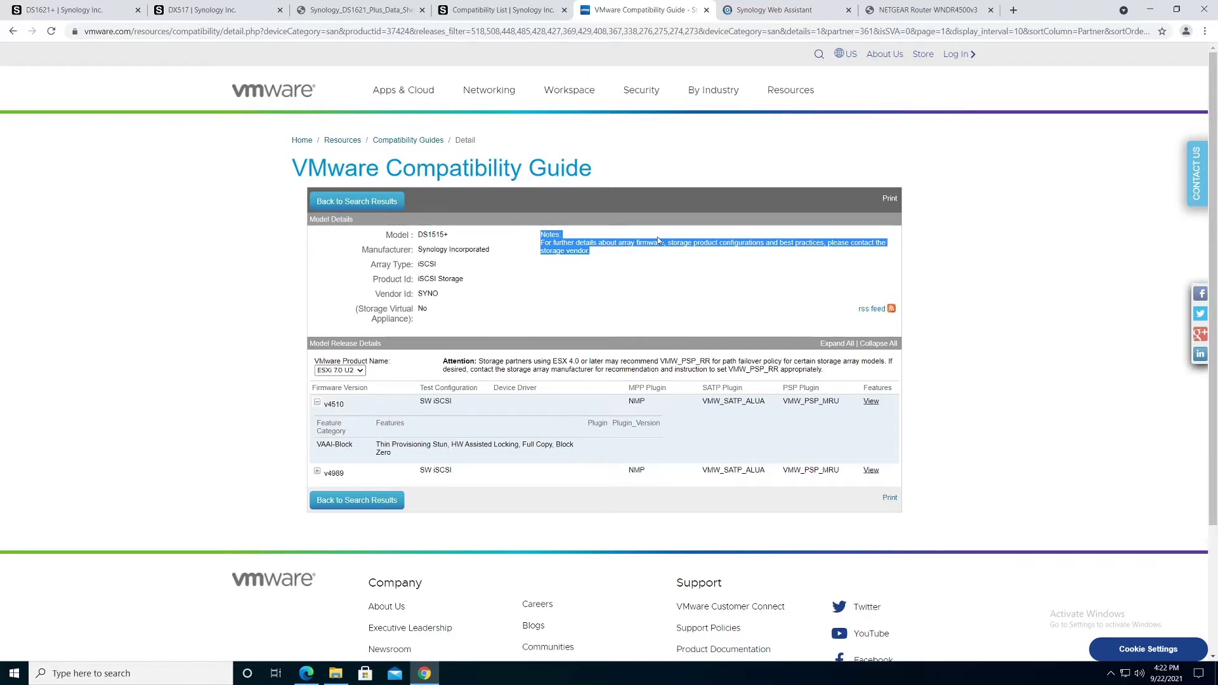
pyautogui.click(492, 11)
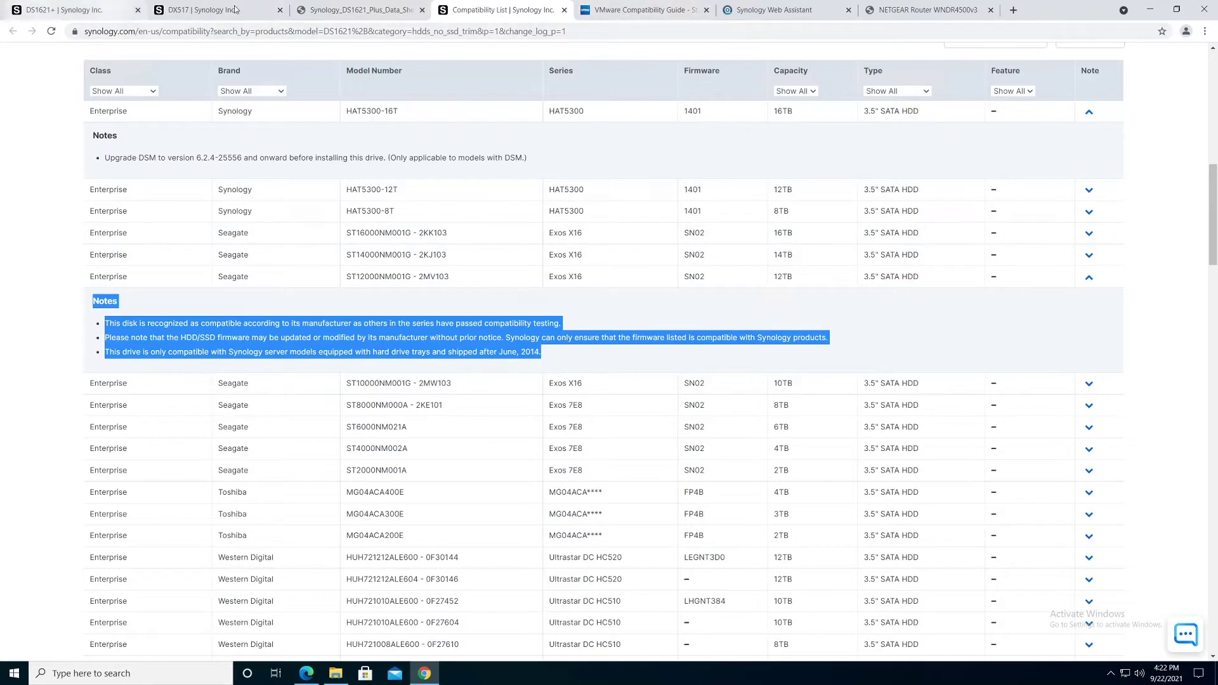
# Step: Find SYNOLOGYNAS at IP 172.16.74.10 in the NETGEAR router's attached devices list
pyautogui.click(761, 14)
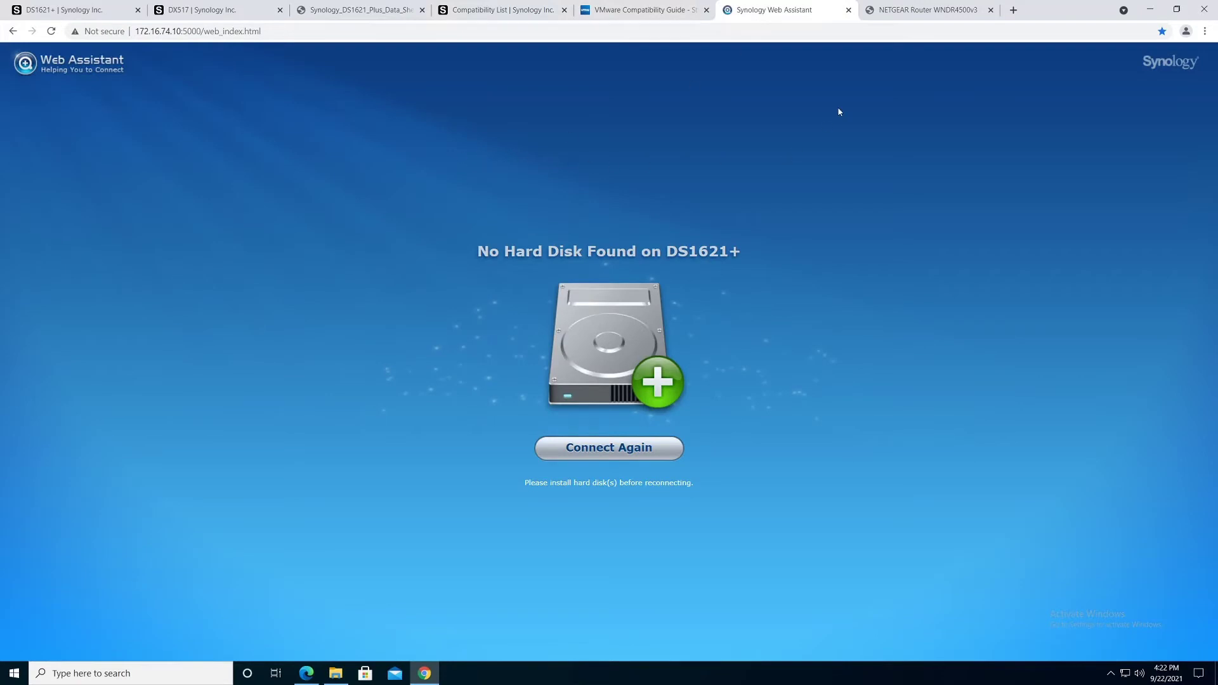
pyautogui.click(919, 14)
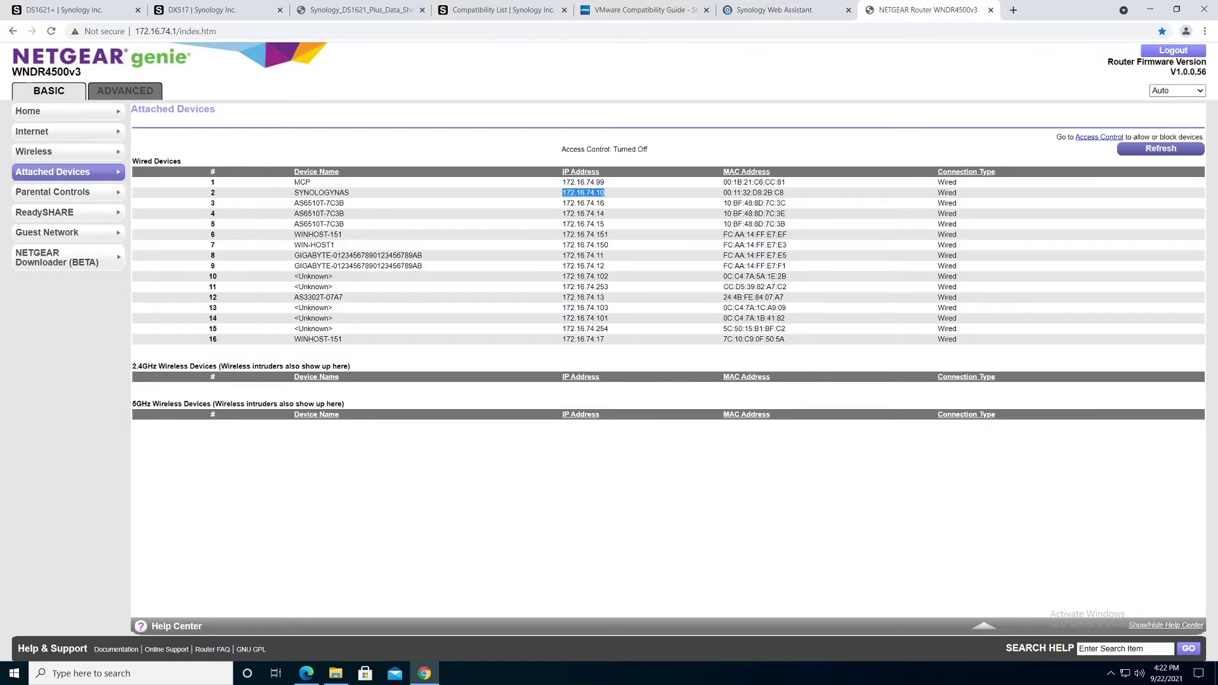
pyautogui.moveTo(294, 194); pyautogui.dragTo(363, 196)
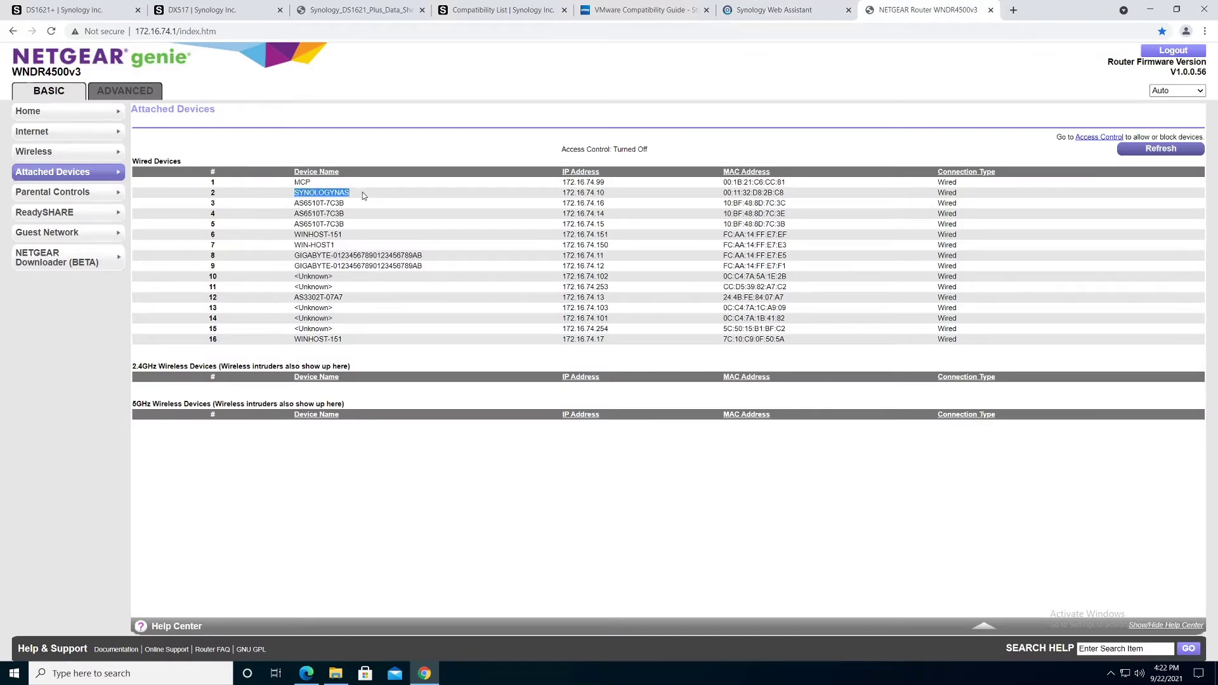
pyautogui.moveTo(615, 194); pyautogui.dragTo(477, 192)
pyautogui.moveTo(358, 197); pyautogui.dragTo(293, 199)
pyautogui.click(769, 10)
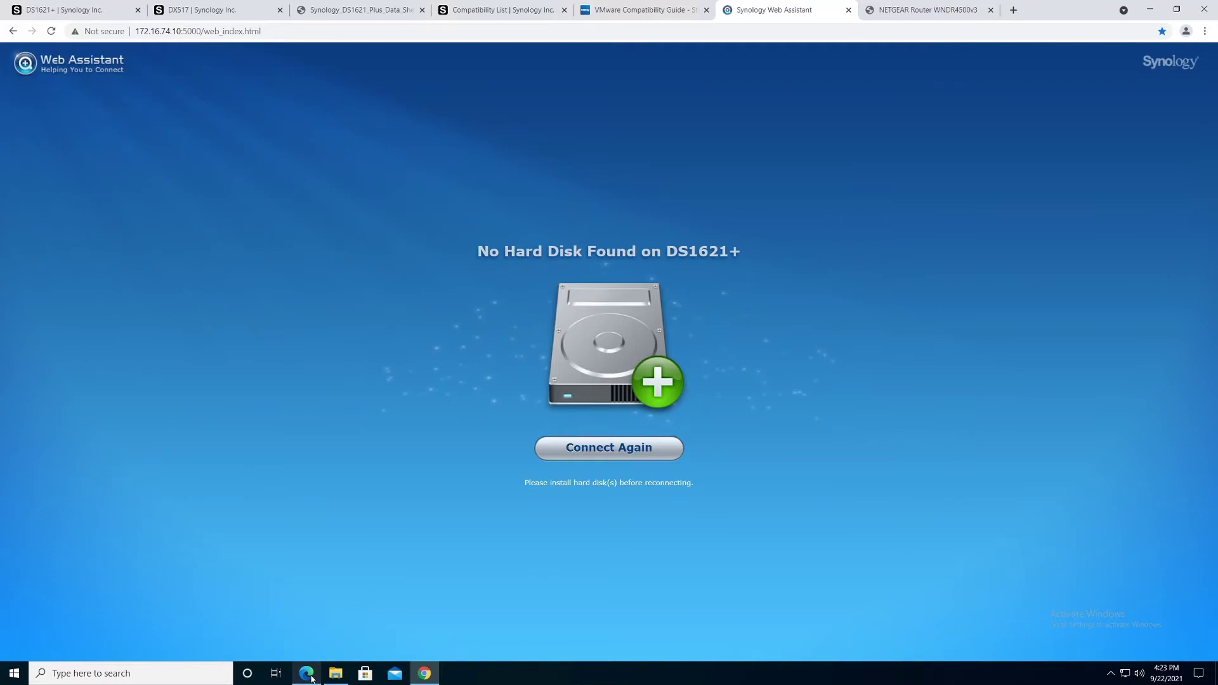
# Step: Browse the DOCS and Synology folders, then bring up the DS1621+ Hardware Installation Guide PDF
pyautogui.click(336, 678)
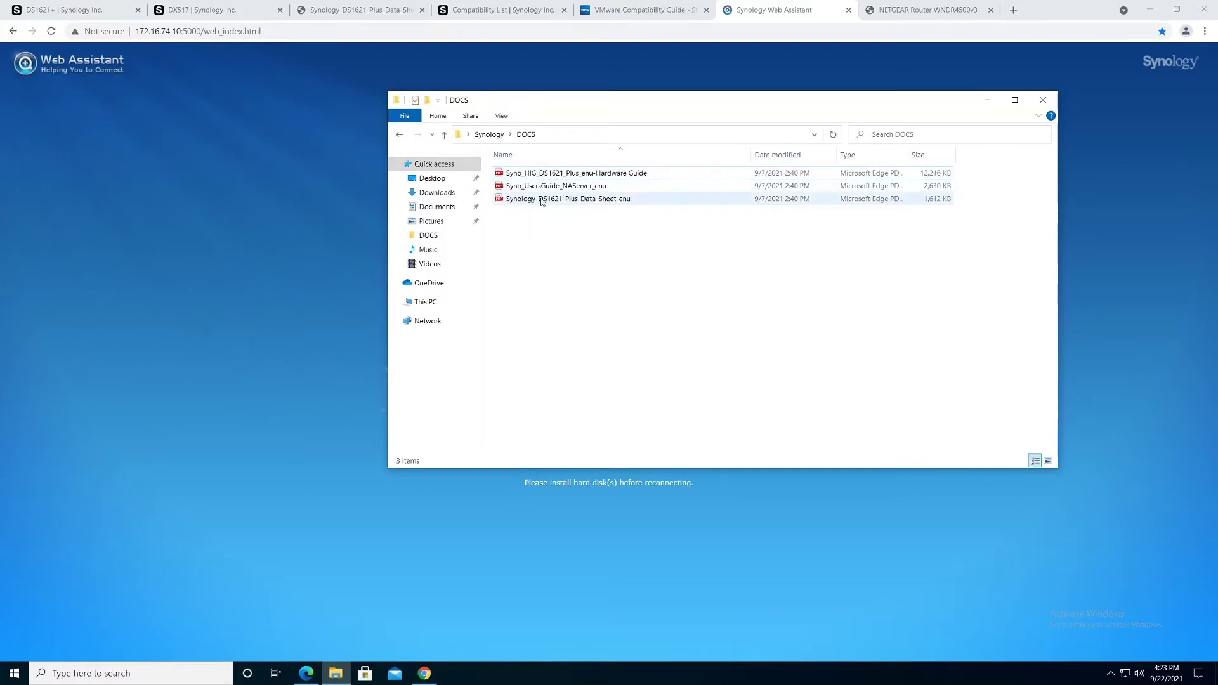
pyautogui.click(489, 135)
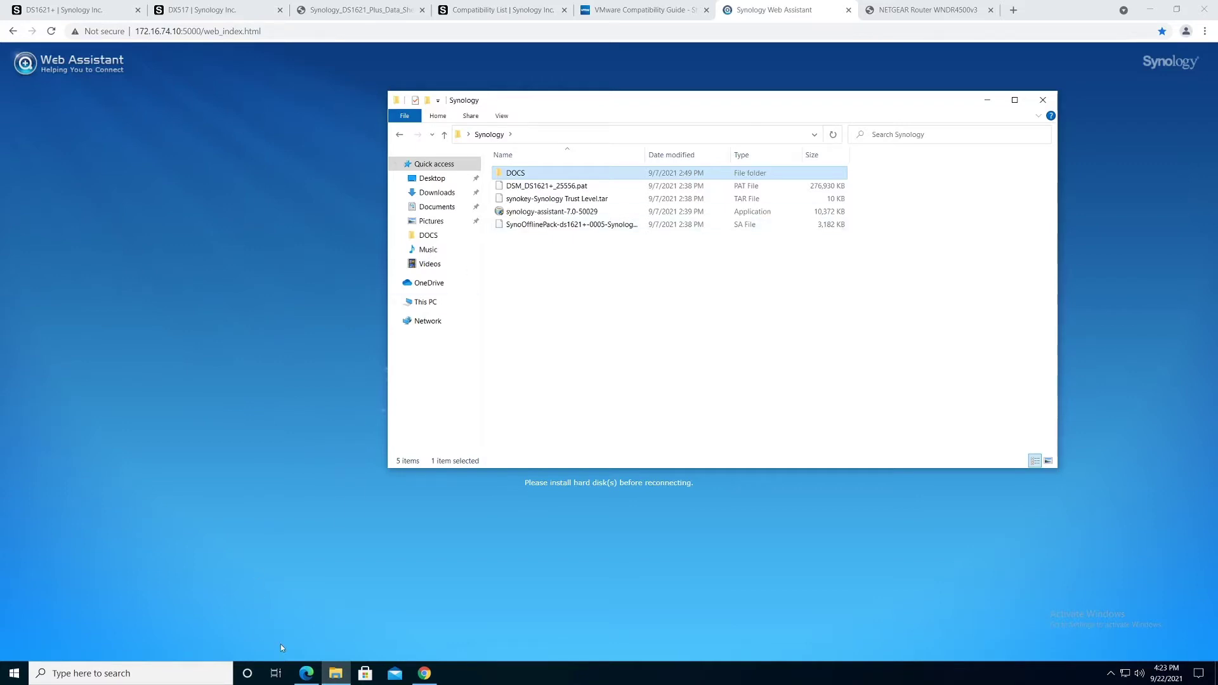
pyautogui.click(305, 677)
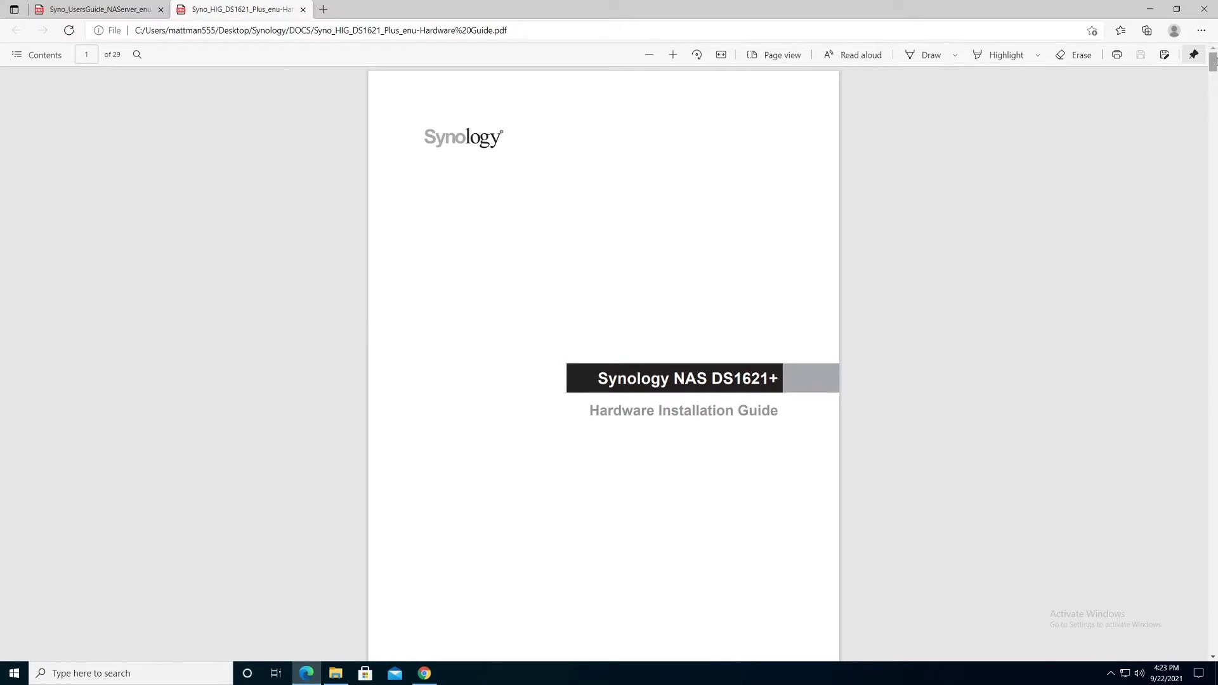
# Step: Scroll the guide to page 10's Install Drives steps, highlighting eSATA Port along the way
pyautogui.moveTo(1213, 63); pyautogui.dragTo(1213, 128)
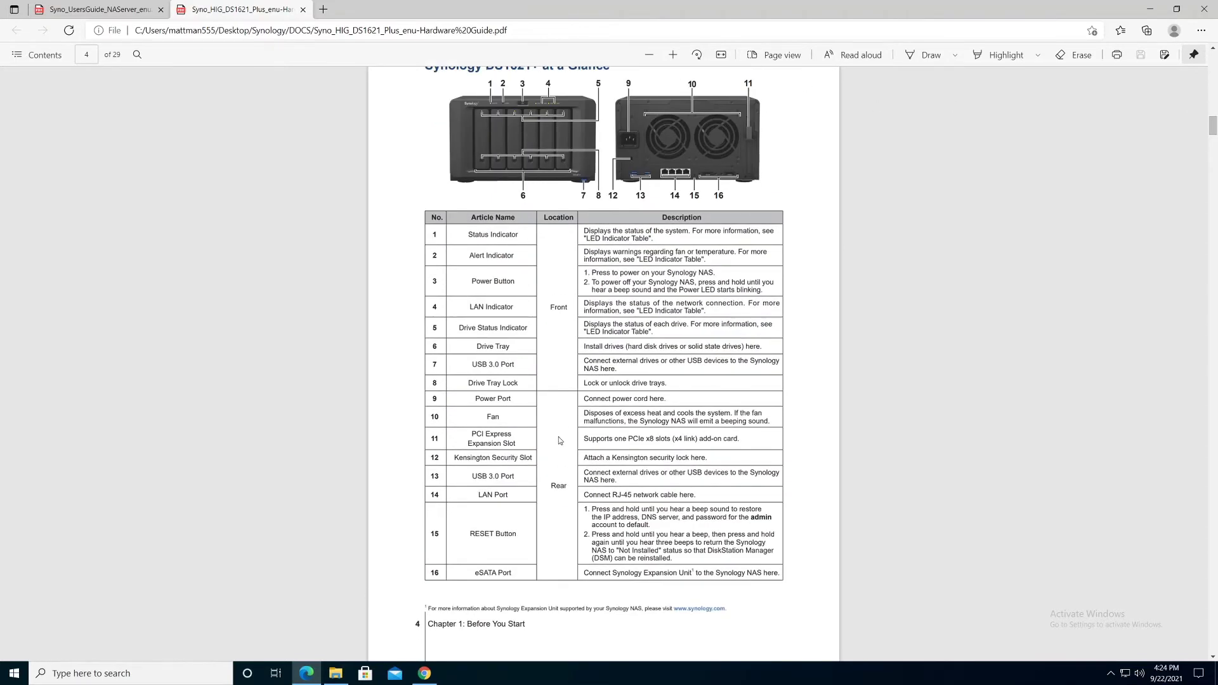
pyautogui.moveTo(474, 572); pyautogui.dragTo(512, 573)
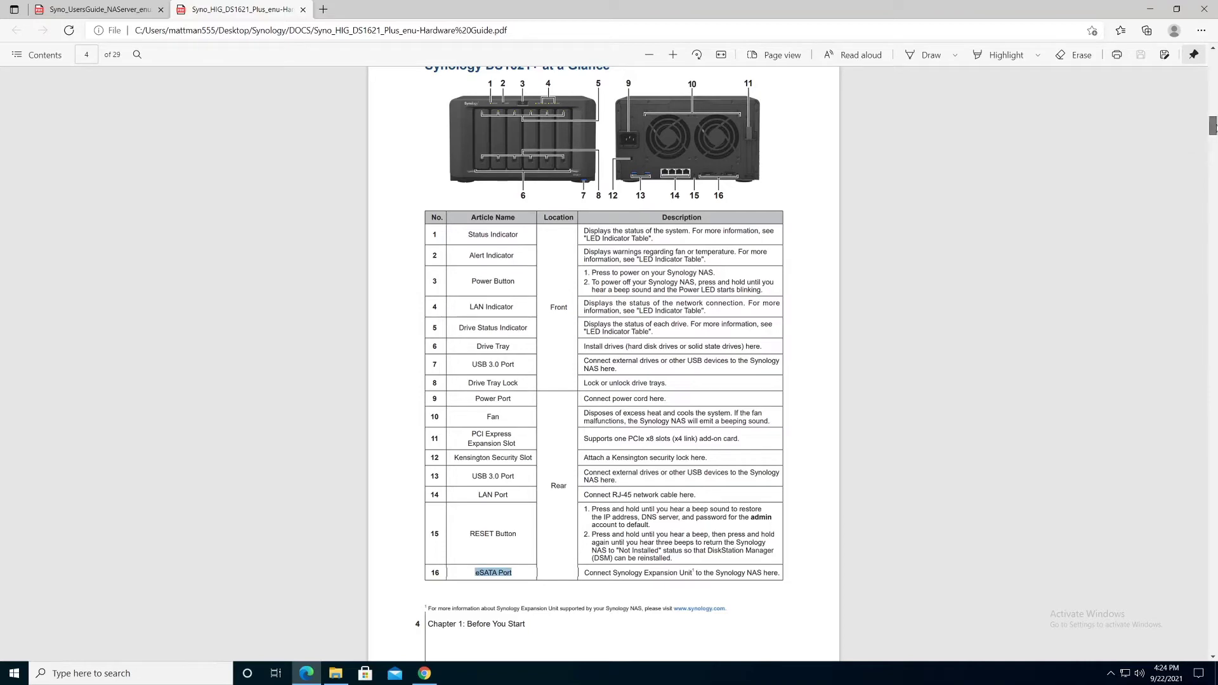
pyautogui.moveTo(1213, 126); pyautogui.dragTo(1213, 167)
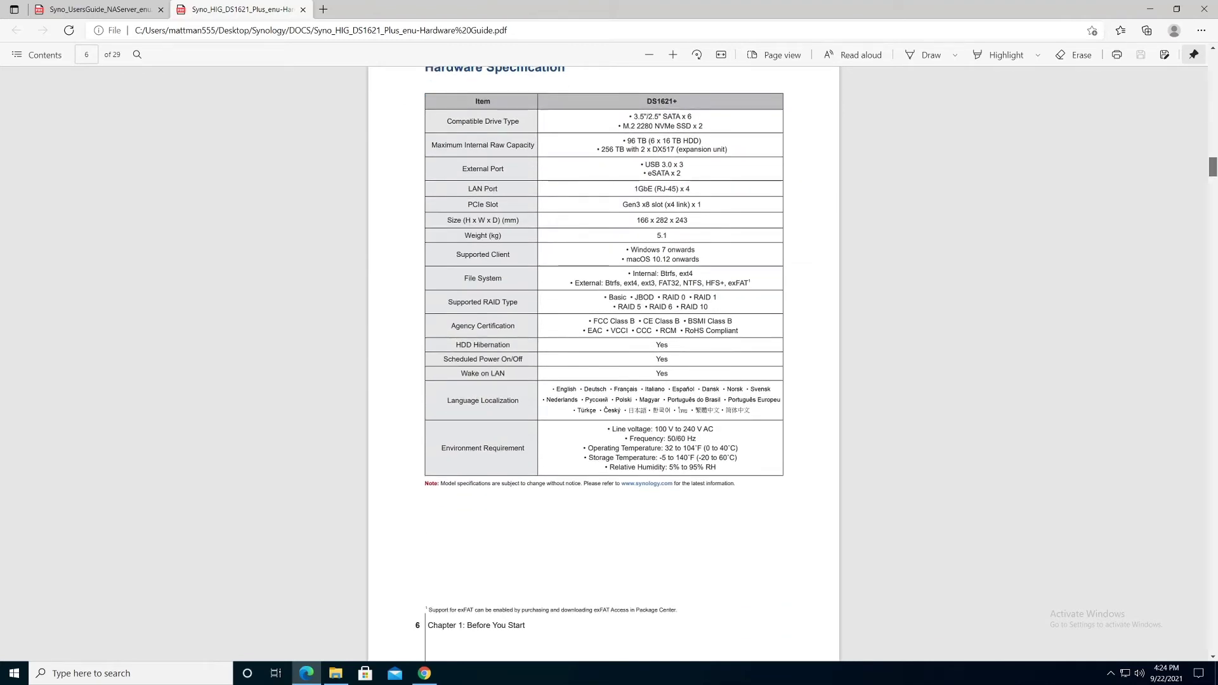
pyautogui.moveTo(1212, 166); pyautogui.dragTo(1208, 206)
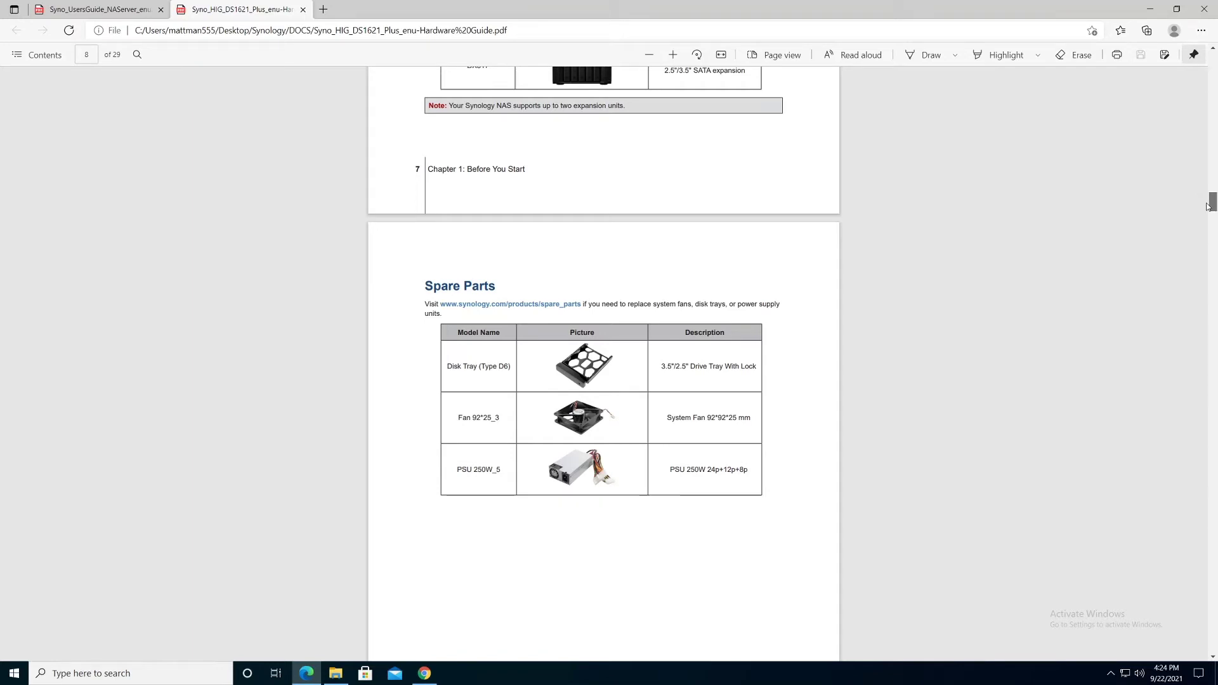
pyautogui.moveTo(1207, 207); pyautogui.dragTo(1203, 254)
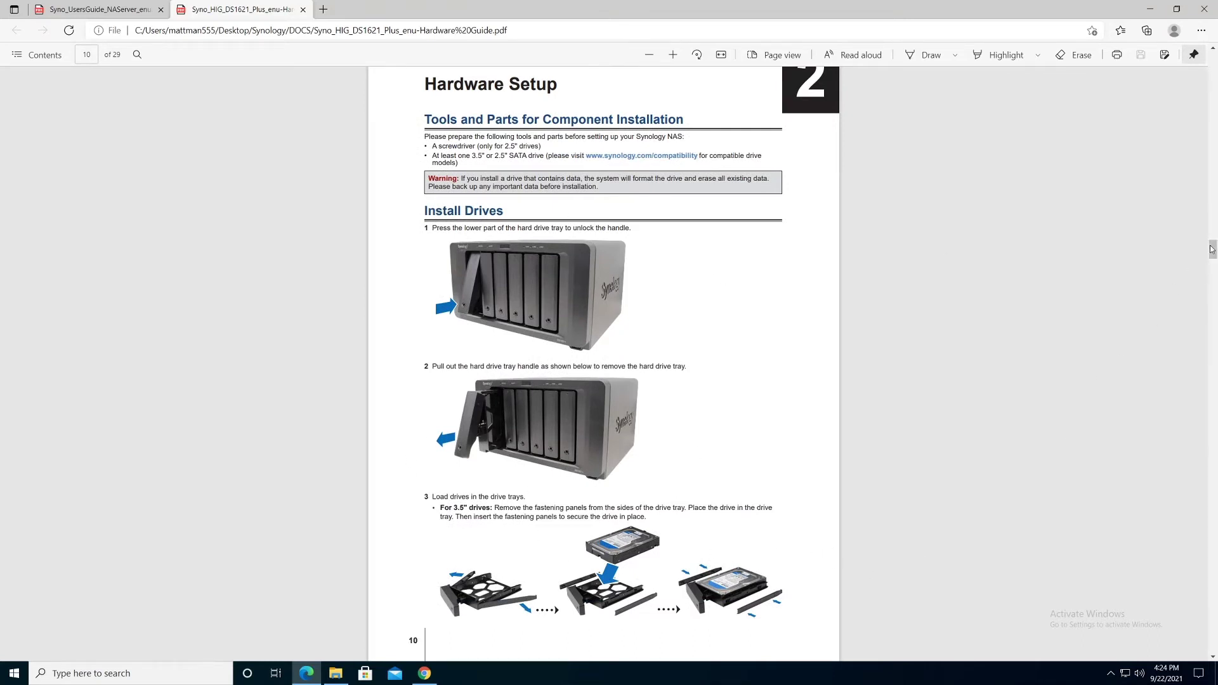
# Step: Scroll the hardware guide from page 10 to the Add a Memory Module section on page 13
pyautogui.scroll(-3, 1175, 264)
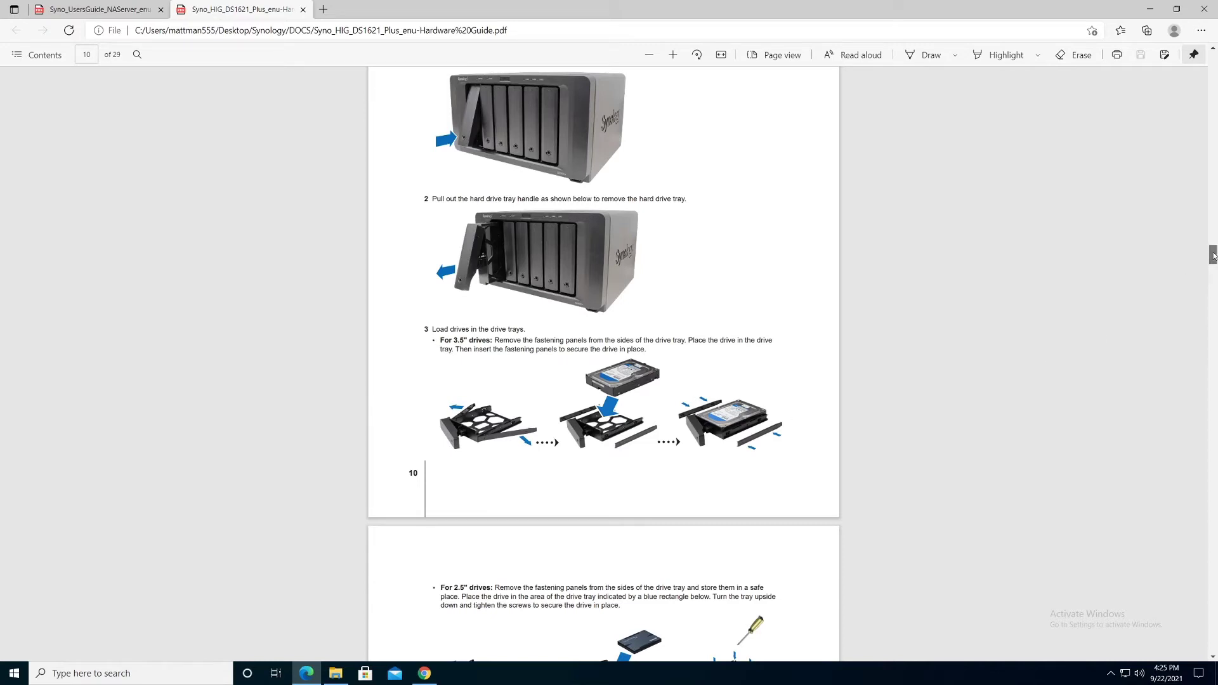
pyautogui.moveTo(1213, 255); pyautogui.dragTo(1213, 265)
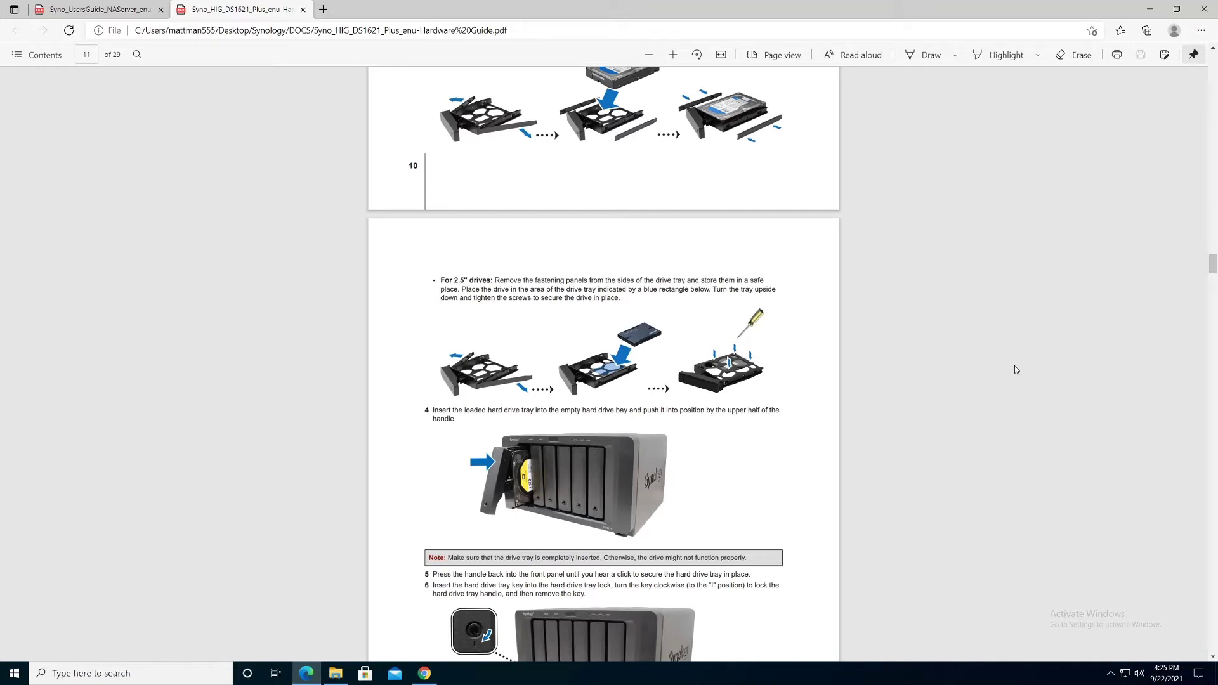
pyautogui.moveTo(1213, 269); pyautogui.dragTo(1213, 279)
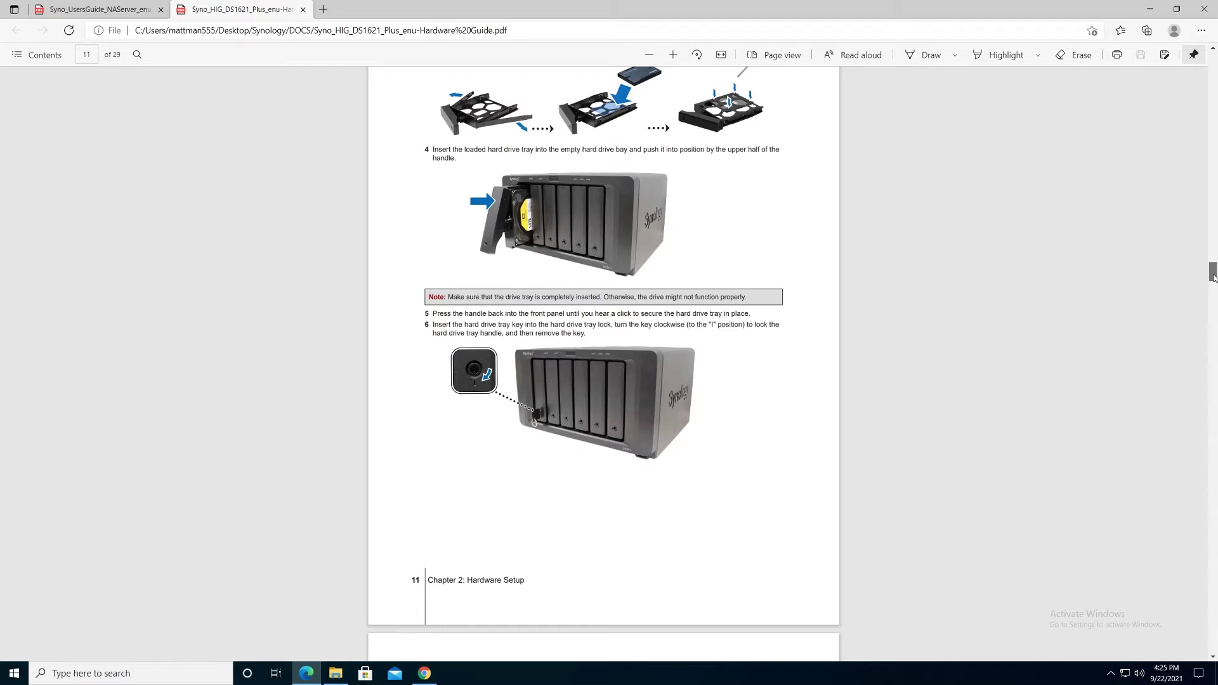
pyautogui.moveTo(1212, 277); pyautogui.dragTo(1213, 295)
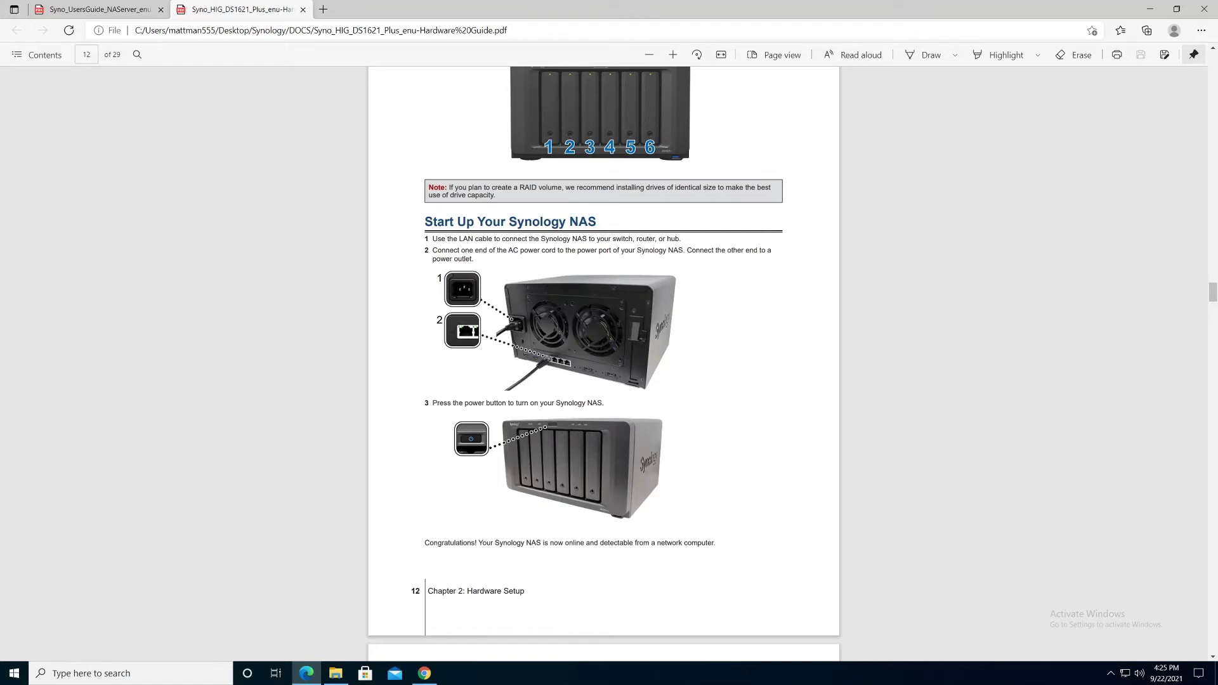
pyautogui.moveTo(1214, 296); pyautogui.dragTo(1214, 311)
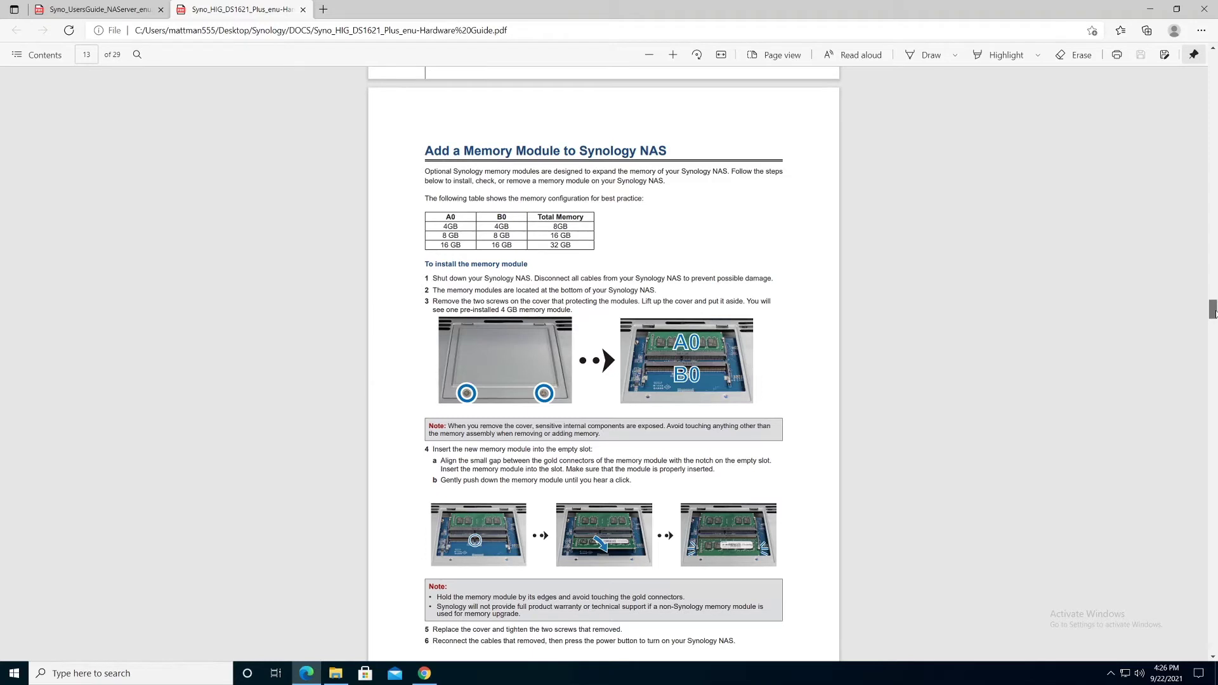
# Step: Highlight the shut-down instruction in step 1 of the memory section, then clear the highlight
pyautogui.scroll(-1, 1212, 314)
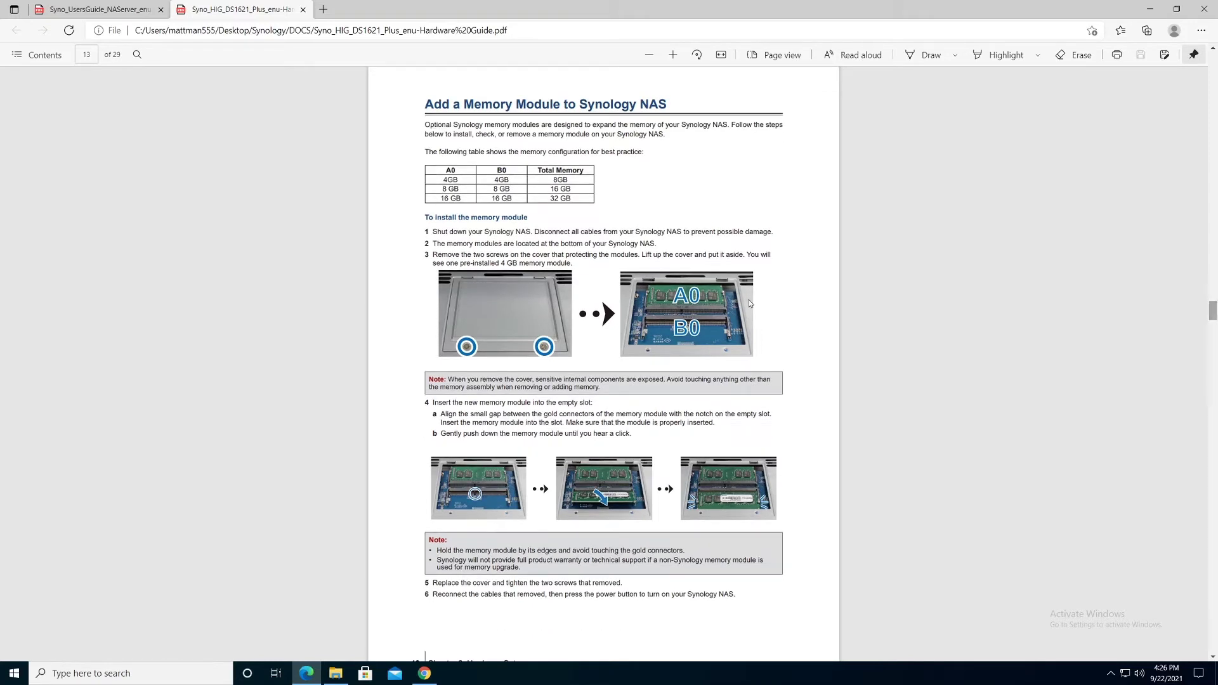
pyautogui.moveTo(531, 231); pyautogui.dragTo(432, 233)
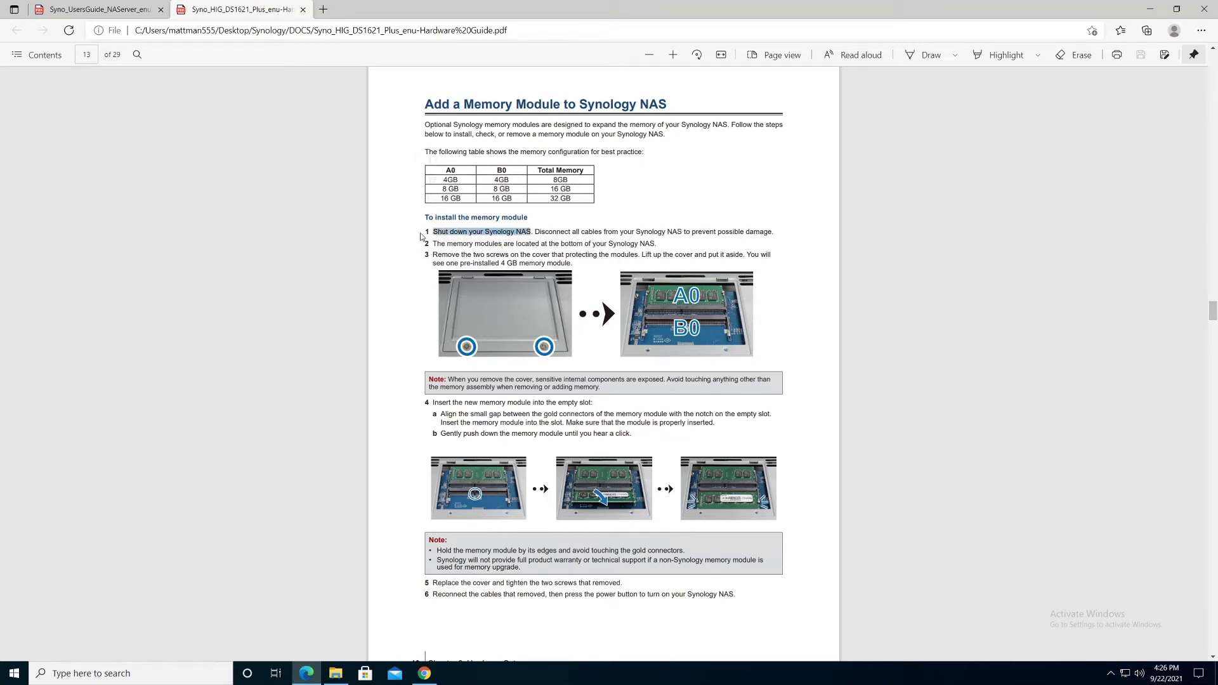
pyautogui.click(1080, 340)
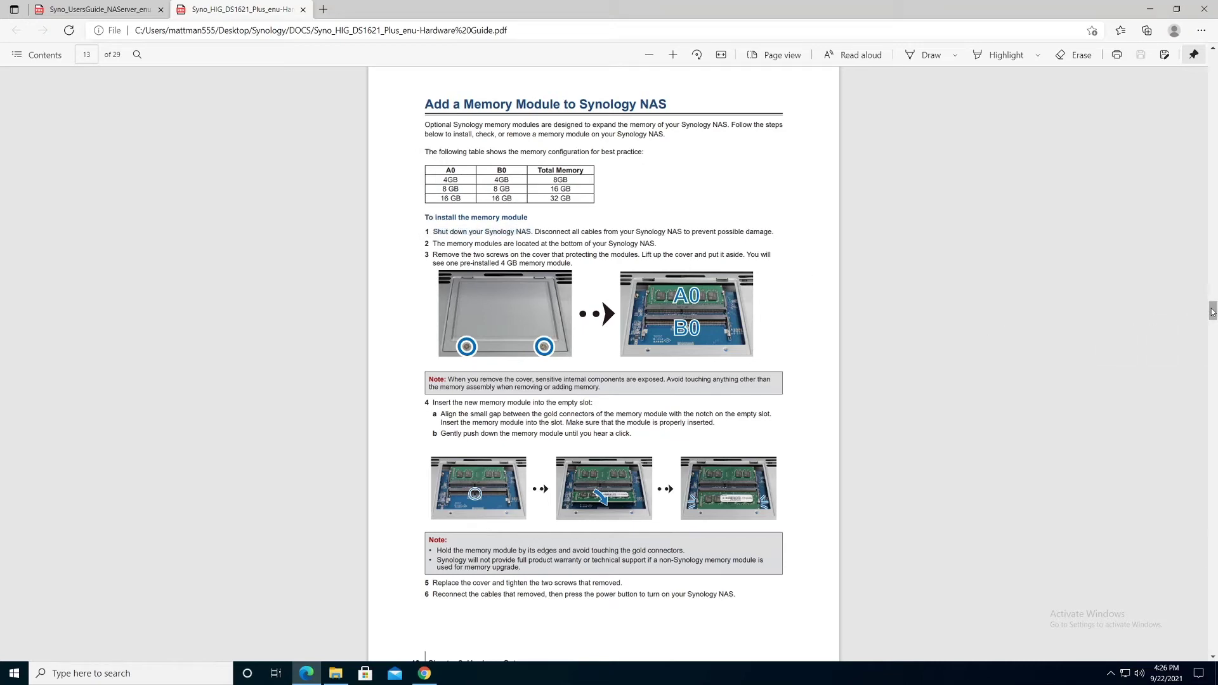
# Step: Scroll on to the M.2 NVMe SSD section on page 15, then switch to Chrome's Web Assistant
pyautogui.scroll(-7, 1213, 320)
pyautogui.moveTo(1214, 323); pyautogui.dragTo(1214, 353)
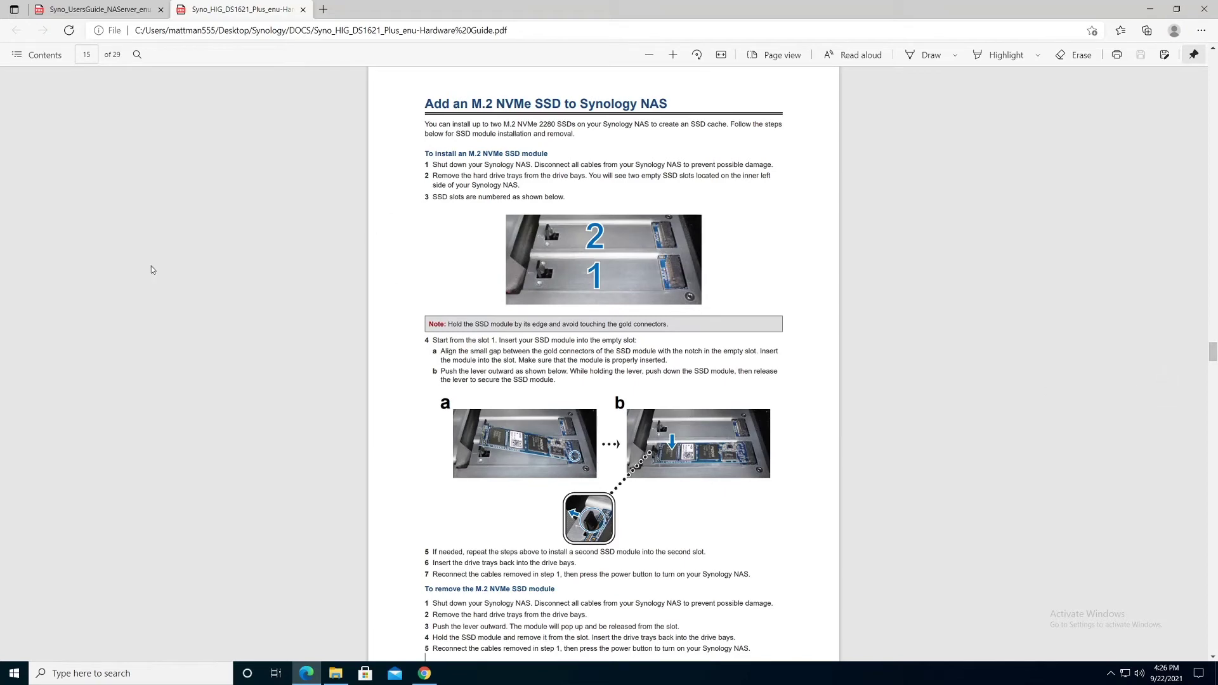
pyautogui.click(424, 673)
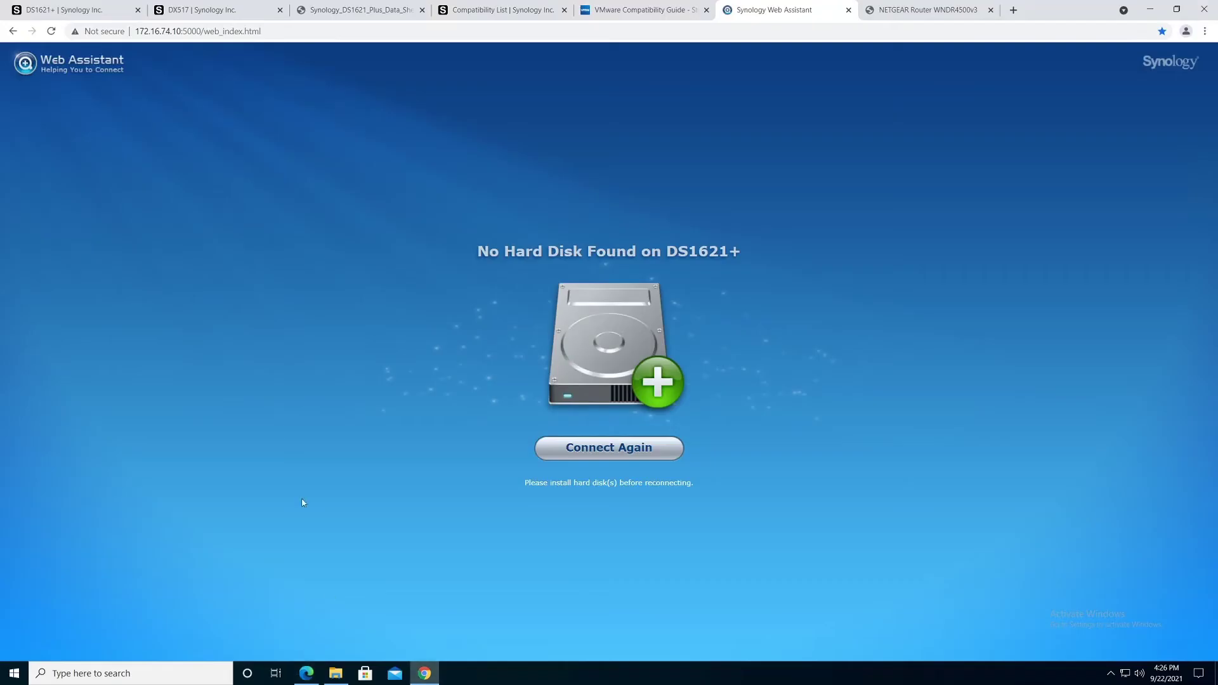
# Step: Check the NVMe cache slots on the DS1621+ product page, then return to the hardware guide
pyautogui.click(49, 10)
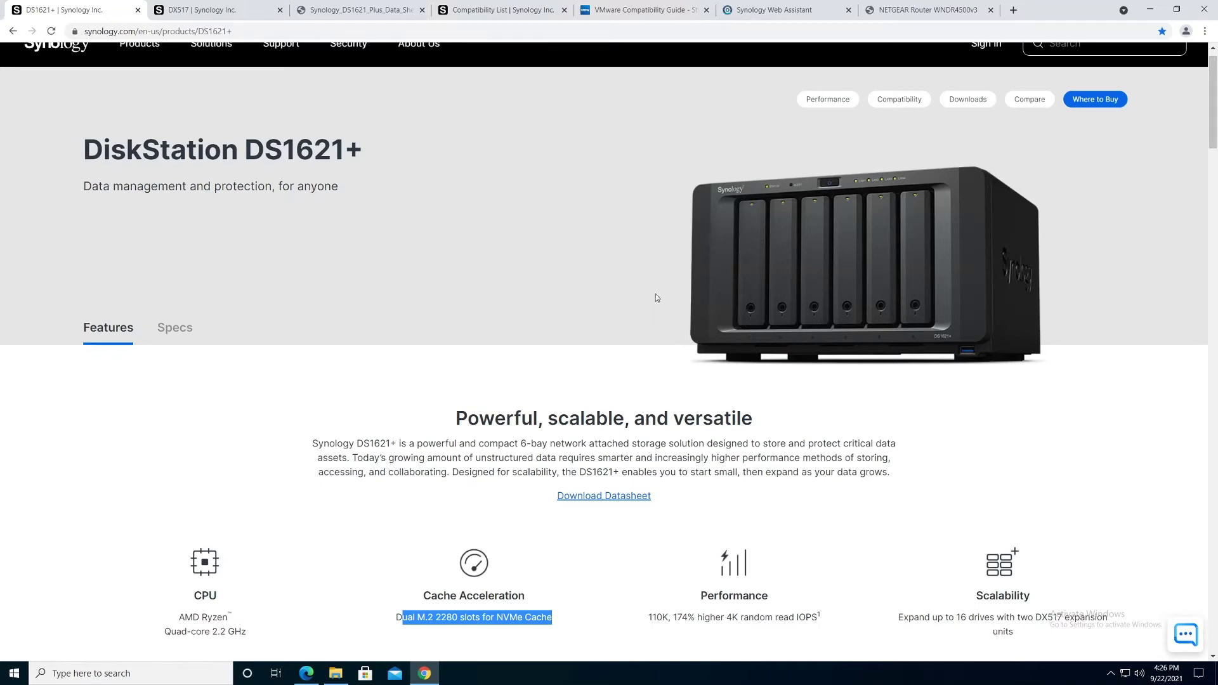
pyautogui.click(307, 674)
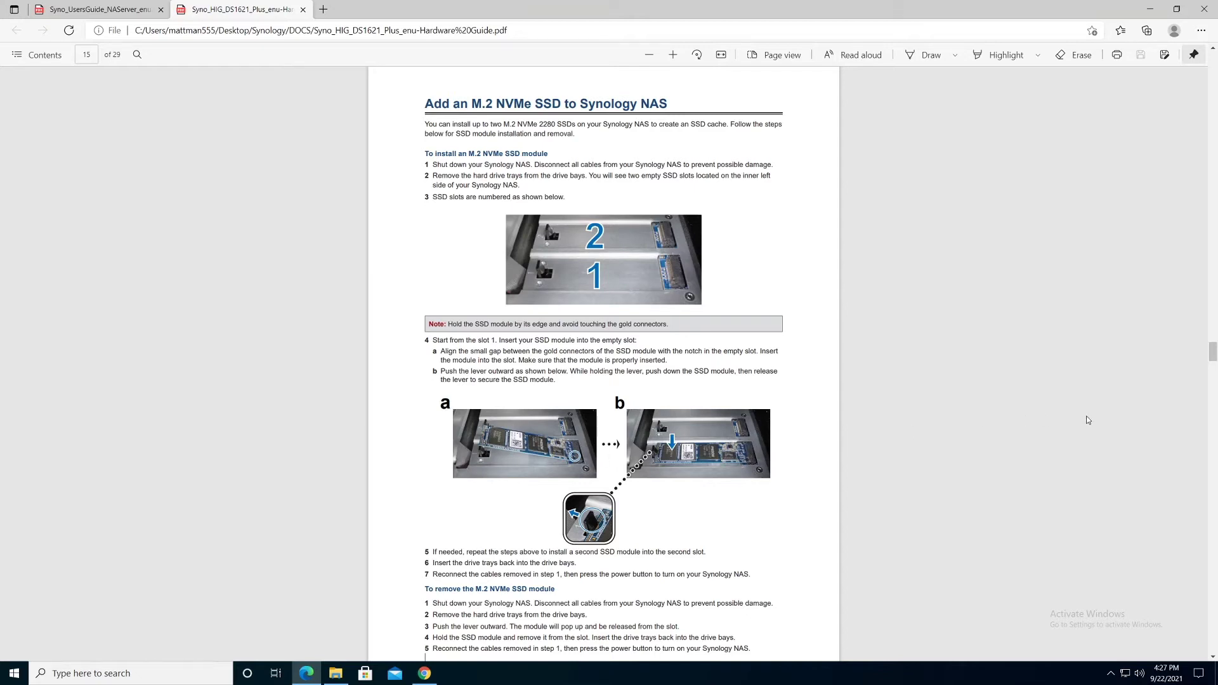
# Step: Skim past the Replace System Fan steps to the Initial Troubleshooting Guide on page 20, then minimize the guide
pyautogui.moveTo(1213, 355); pyautogui.dragTo(1212, 375)
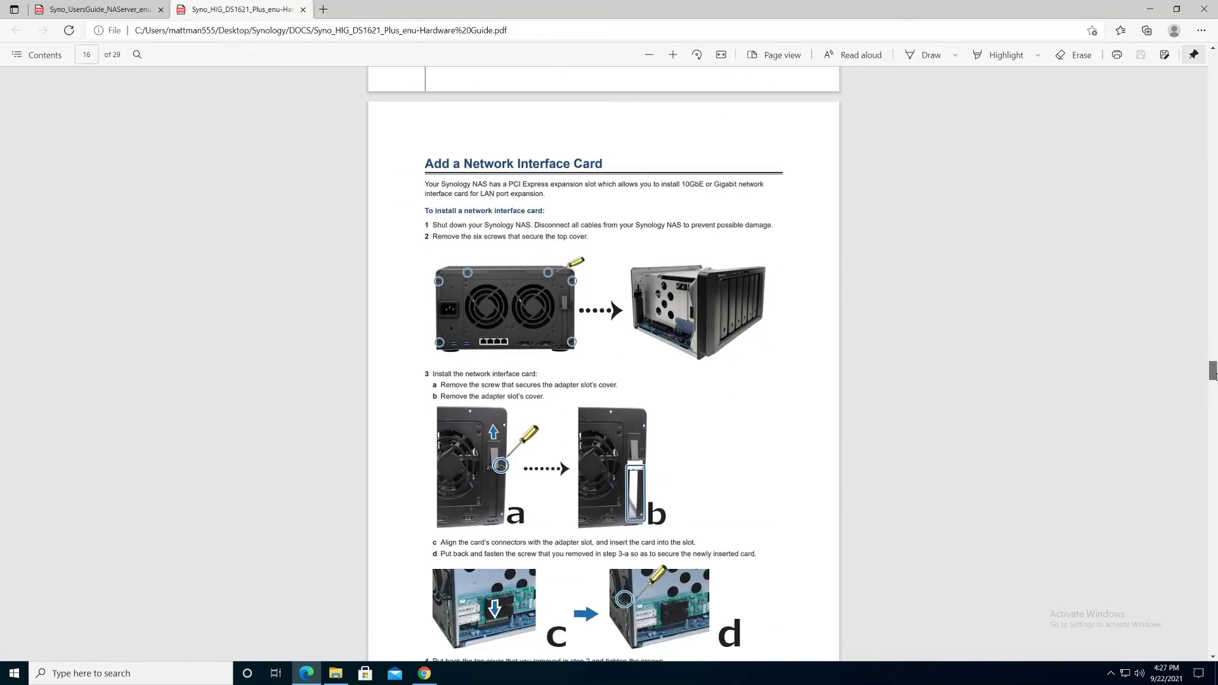
pyautogui.moveTo(1213, 375); pyautogui.dragTo(1213, 399)
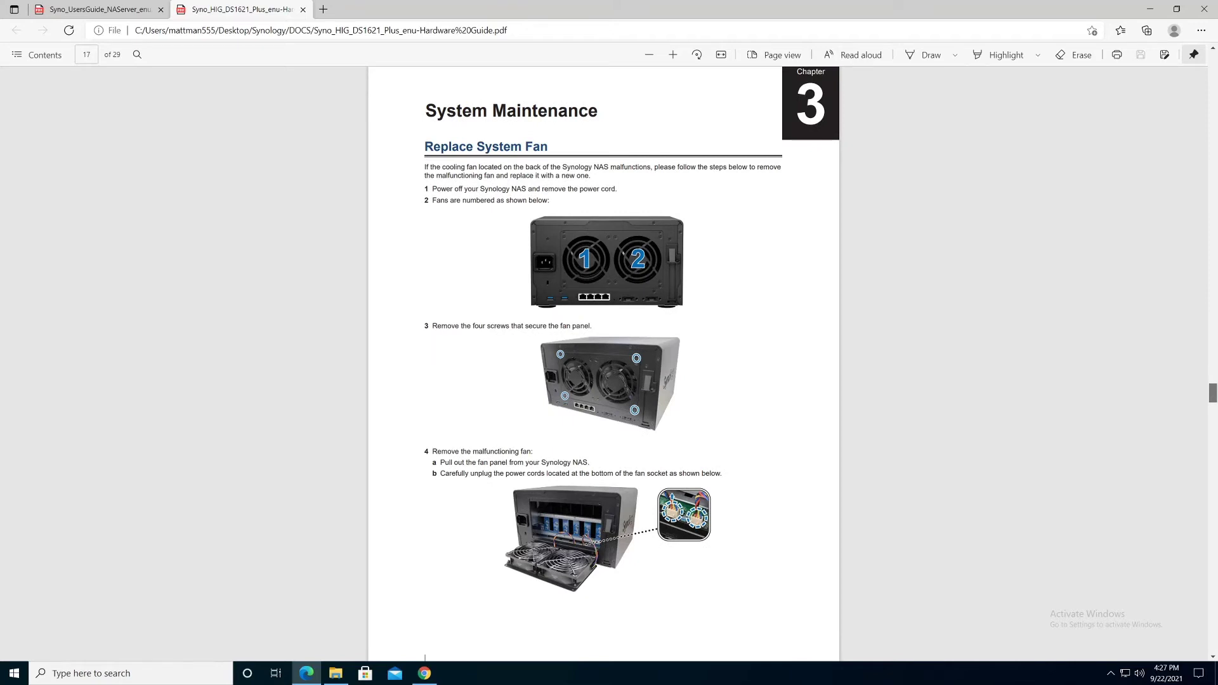
pyautogui.moveTo(1213, 399); pyautogui.dragTo(1214, 399)
pyautogui.moveTo(1213, 397); pyautogui.dragTo(1212, 397)
pyautogui.moveTo(1212, 397); pyautogui.dragTo(1211, 452)
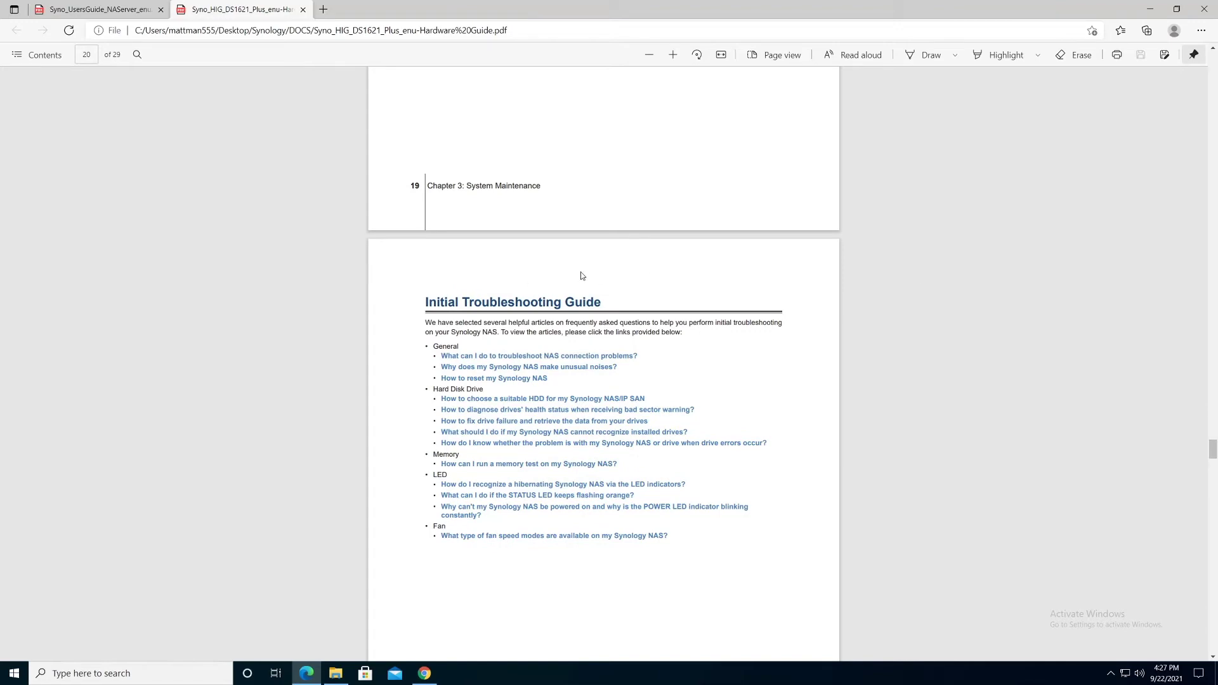
pyautogui.click(1150, 8)
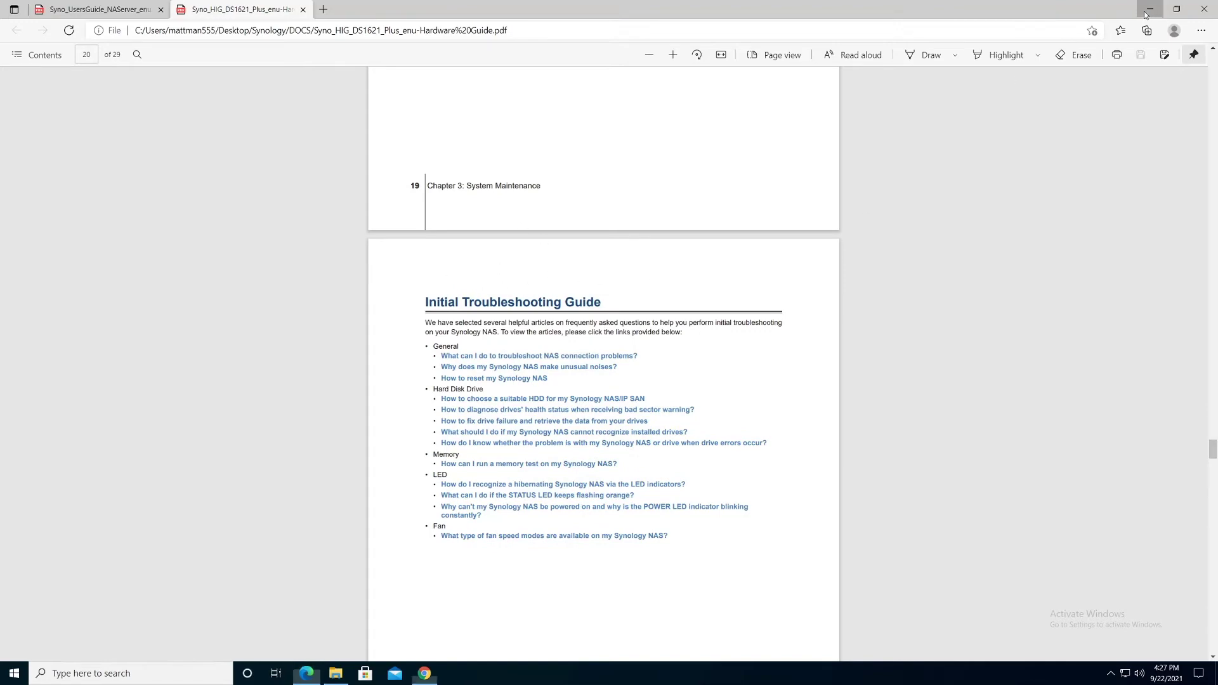
# Step: Return to the Synology Web Assistant page and reload it to detect the installed drives
pyautogui.click(764, 12)
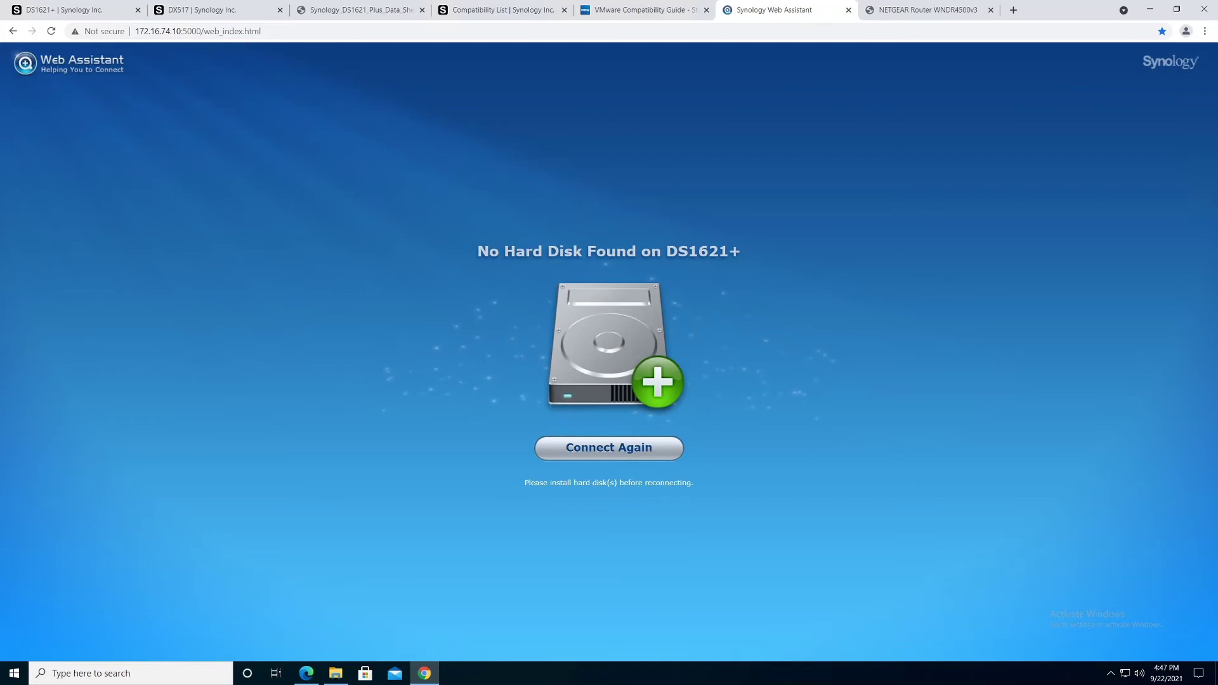
pyautogui.click(50, 31)
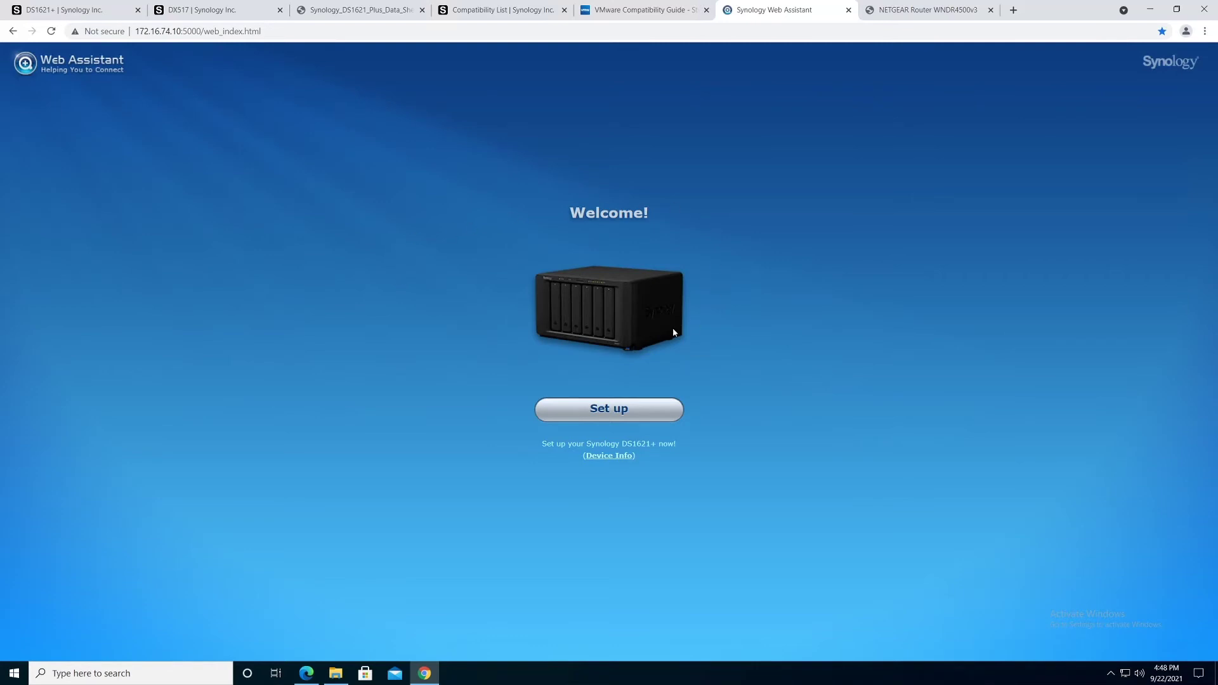
# Step: Set up the DS1621+ and choose Install Now for the latest DSM
pyautogui.click(596, 417)
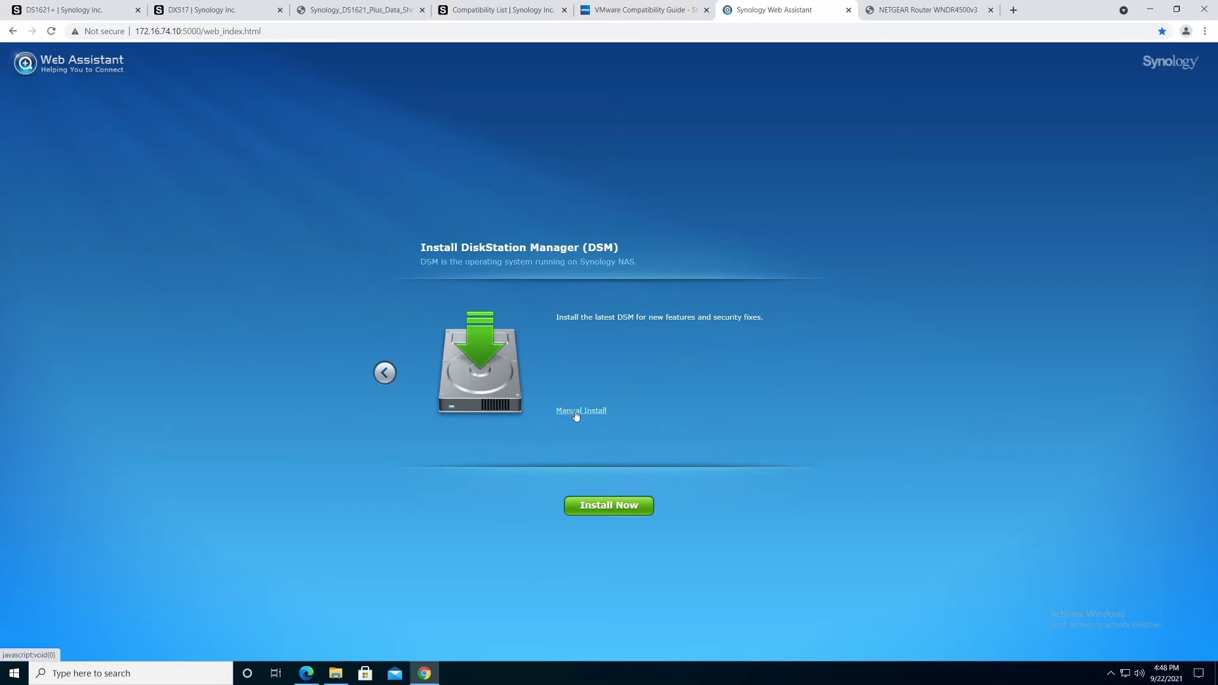
pyautogui.click(614, 508)
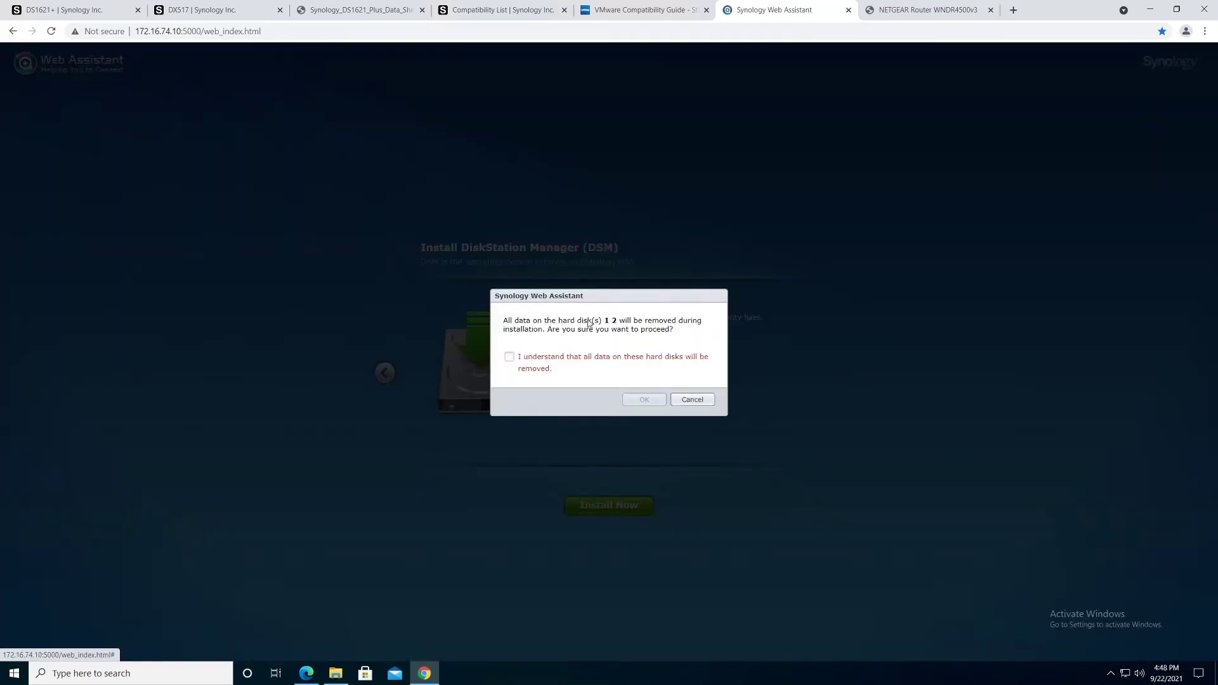
# Step: Acknowledge that all data on disks 1 and 2 will be erased and confirm the DSM install
pyautogui.click(509, 356)
pyautogui.click(644, 400)
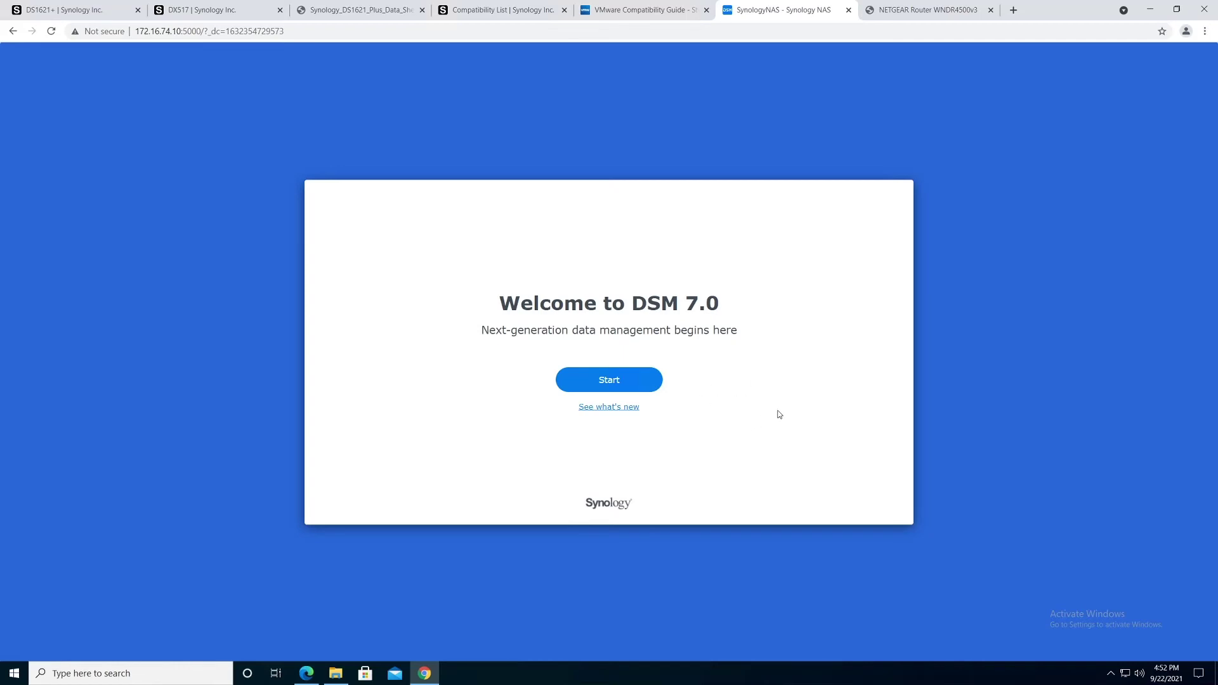
# Step: Begin initial setup with device name DS1621, administrator 'admin', and a password plus its confirmation
pyautogui.click(610, 382)
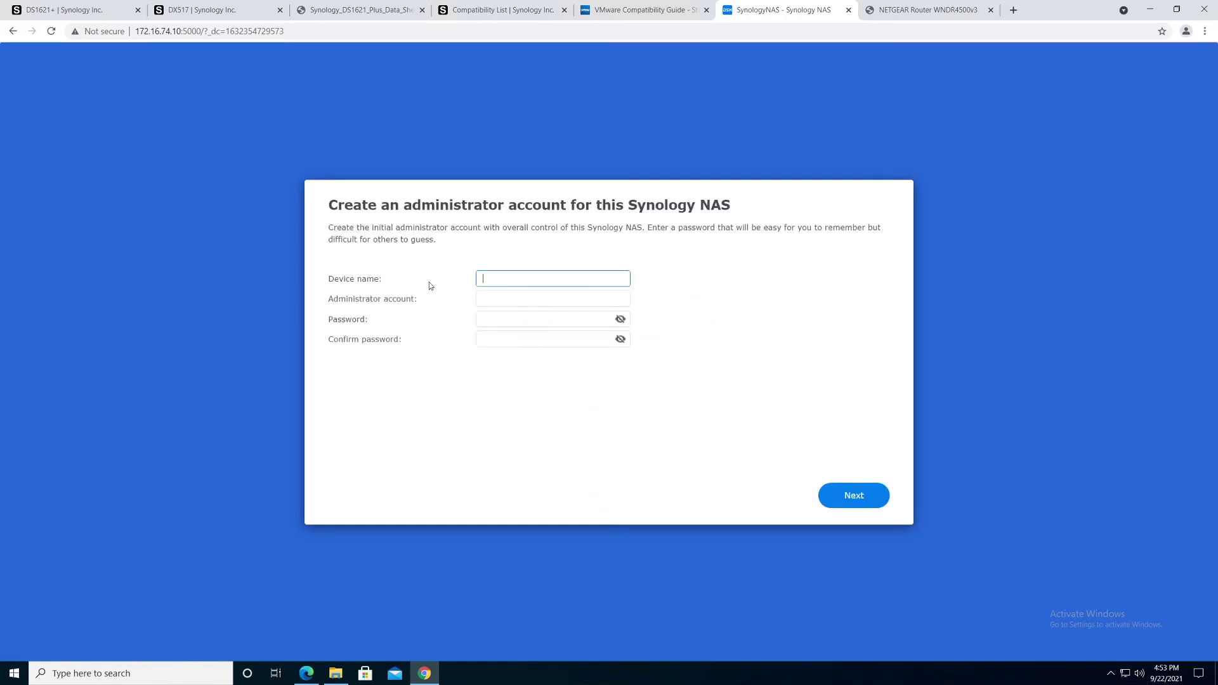
pyautogui.write('DS1621')
pyautogui.press('Tab')
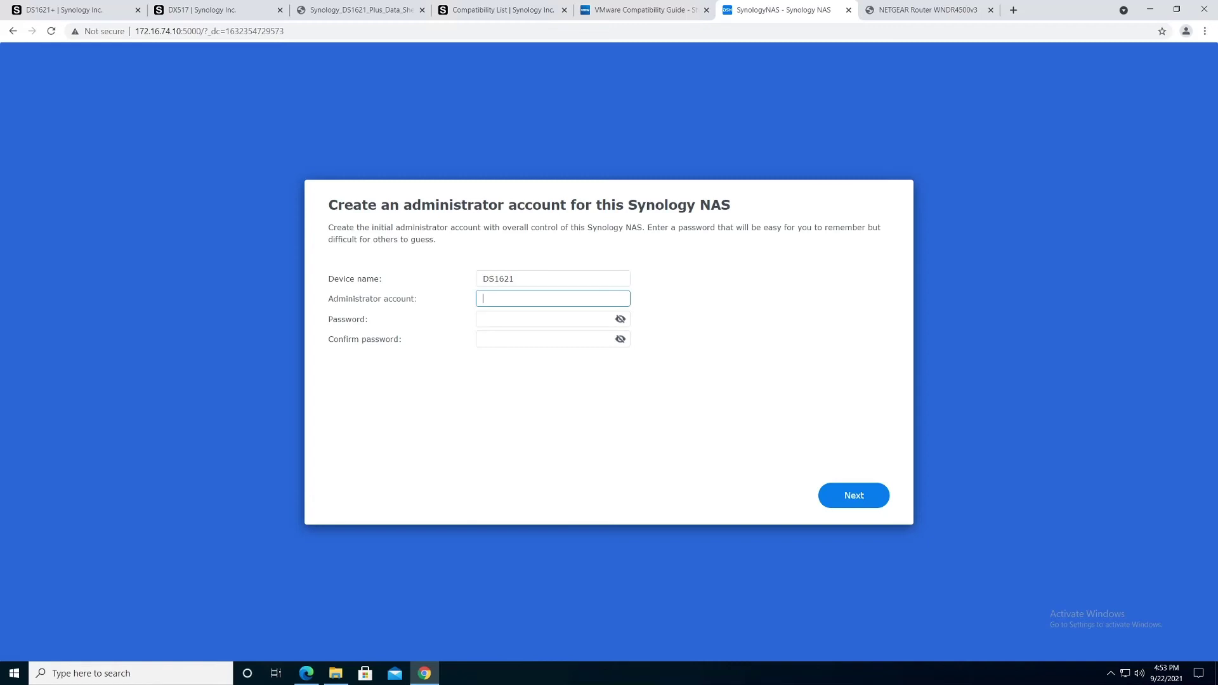
pyautogui.write('admin')
pyautogui.press('Tab')
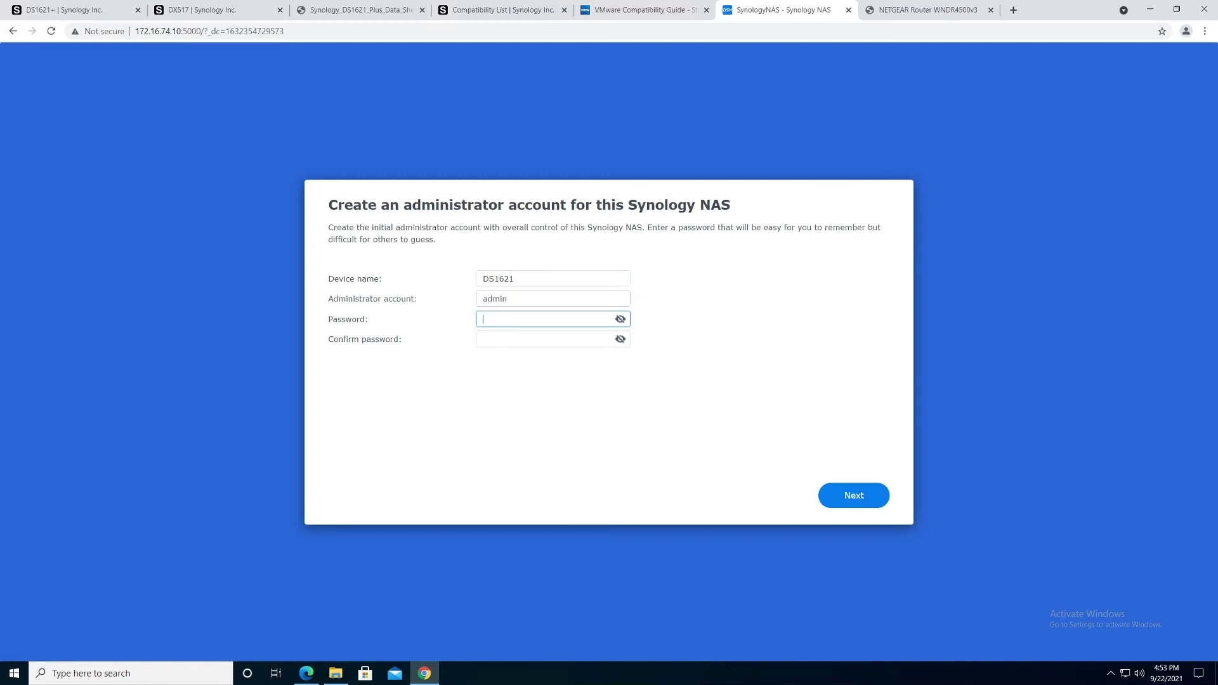
pyautogui.write('••••••••••')
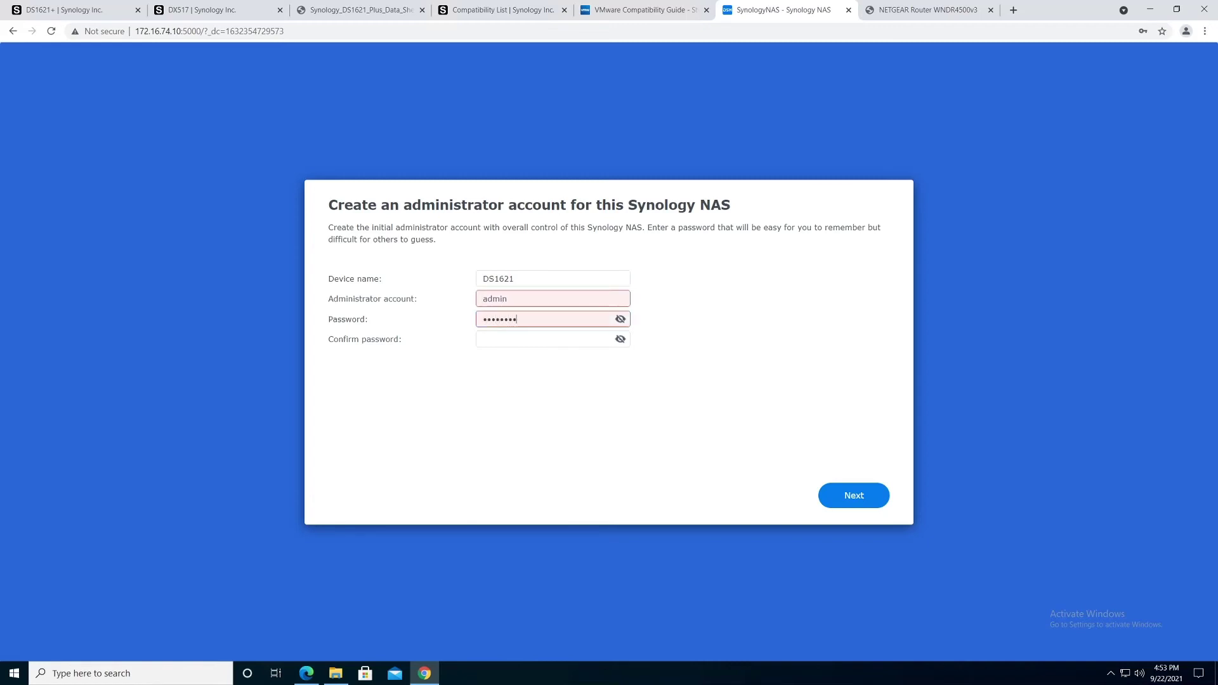
pyautogui.press('Tab')
pyautogui.write('••')
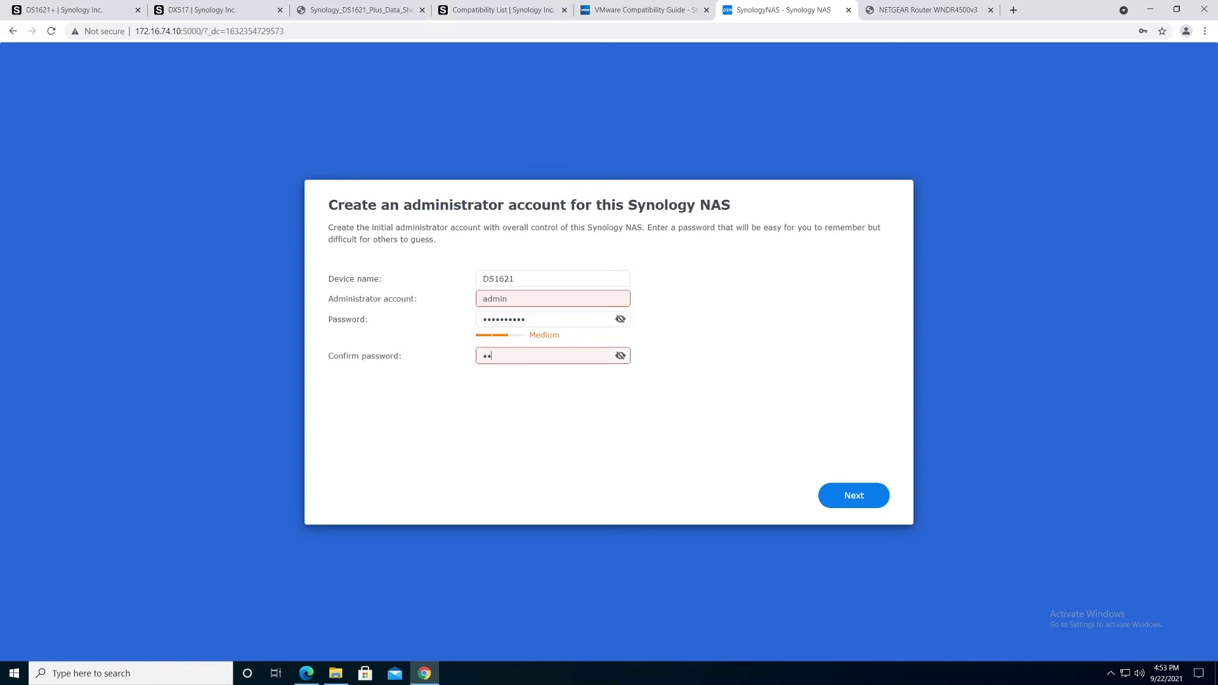
pyautogui.write('•••••••')
# Step: Change the administrator account name to DSMAdmin and re-enter the confirmation password
pyautogui.moveTo(527, 299); pyautogui.dragTo(446, 300)
pyautogui.write('DSMAdmin')
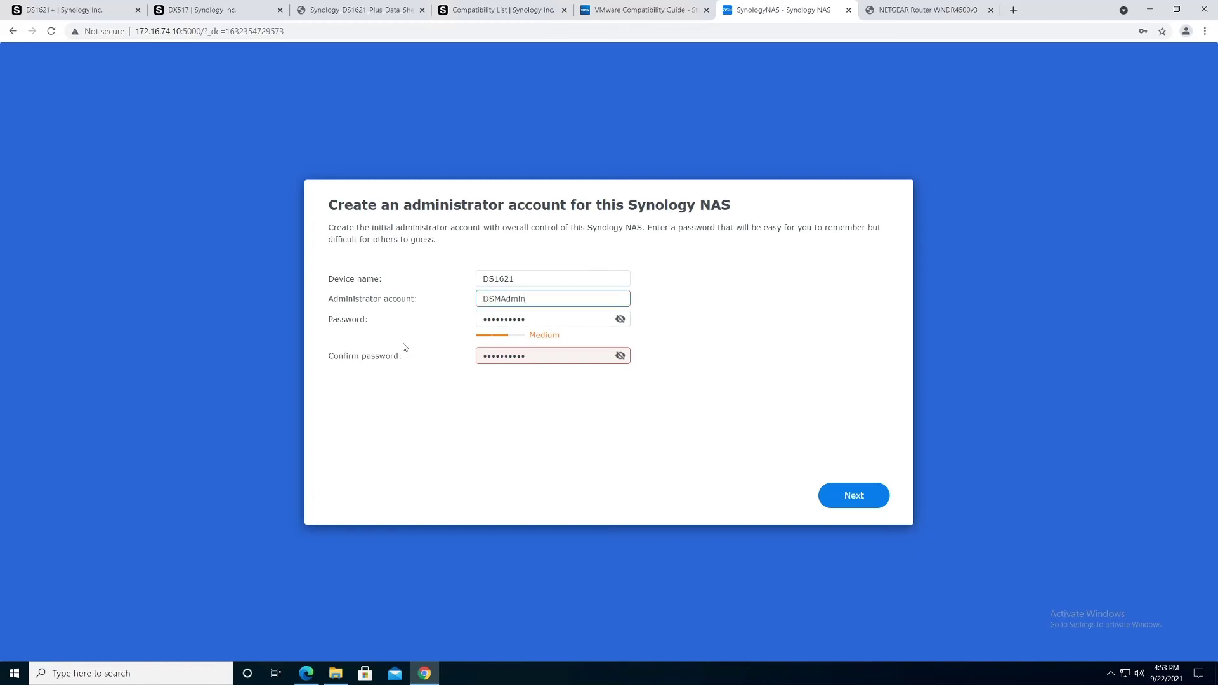
pyautogui.click(536, 376)
pyautogui.moveTo(526, 355); pyautogui.dragTo(445, 360)
pyautogui.write('••••••••••')
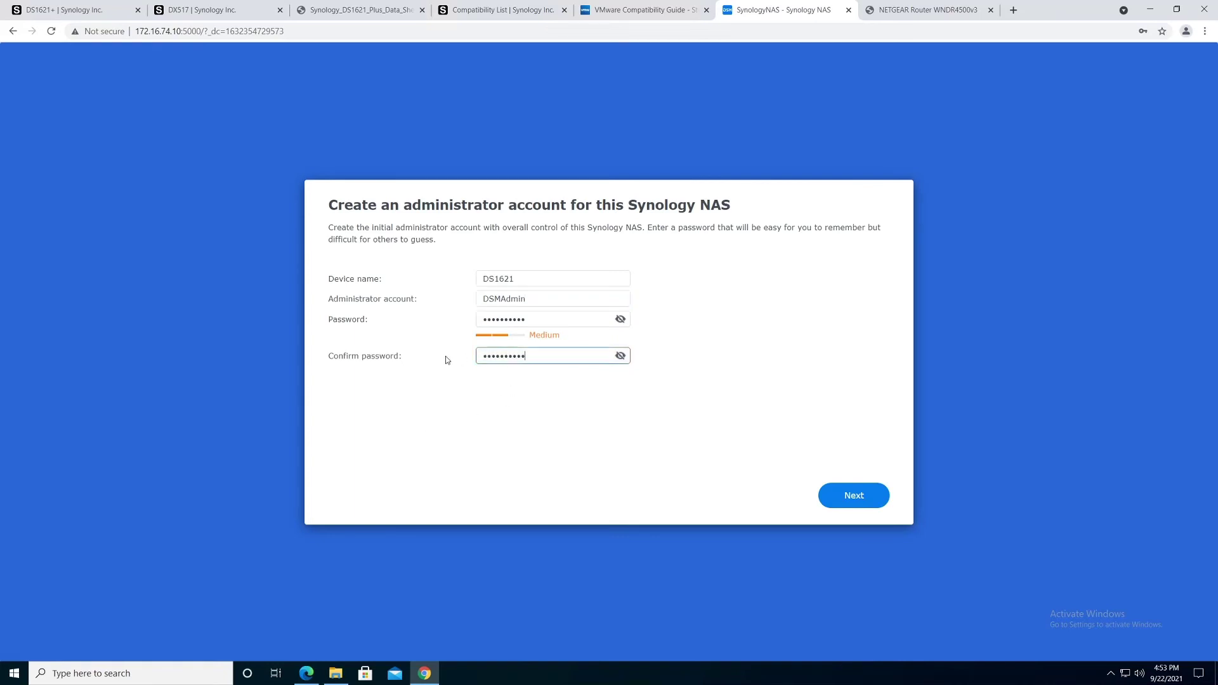
pyautogui.click(556, 404)
# Step: Restore the original administrator account name and submit the account details
pyautogui.click(501, 299)
pyautogui.hotkey('shift', 'Home')
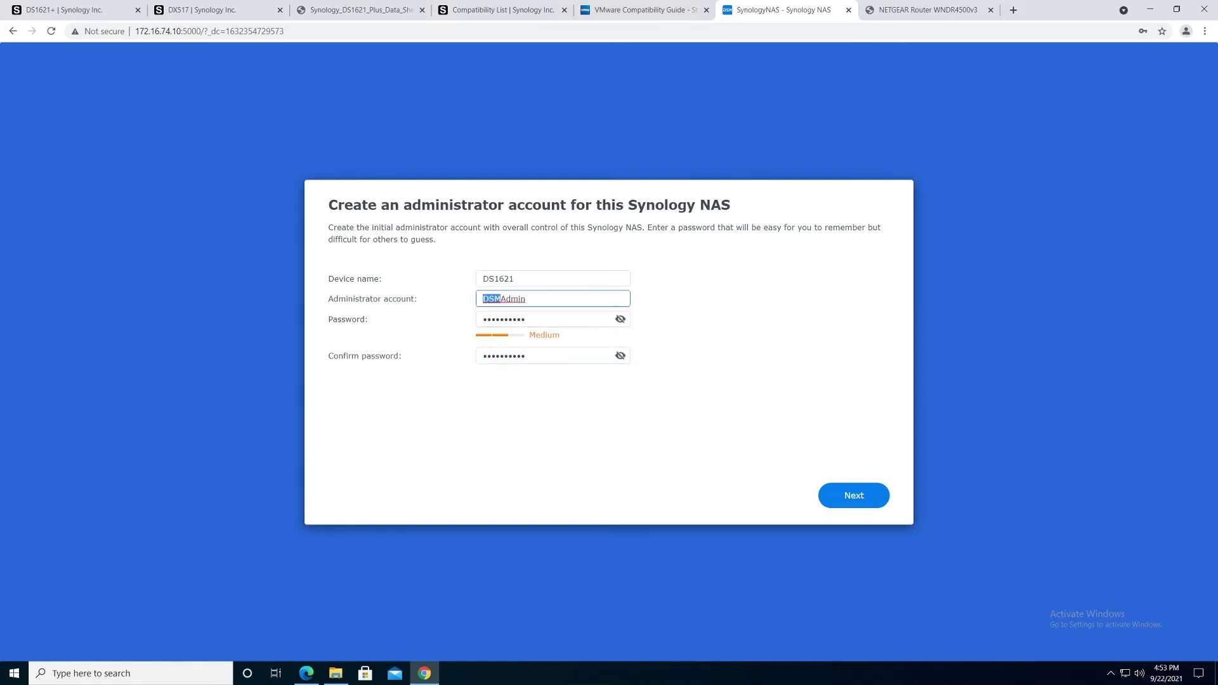
pyautogui.hotkey('ctrl', 'a')
pyautogui.hotkey('ctrl', 'c')
pyautogui.press('BackSpace')
pyautogui.write('Admin')
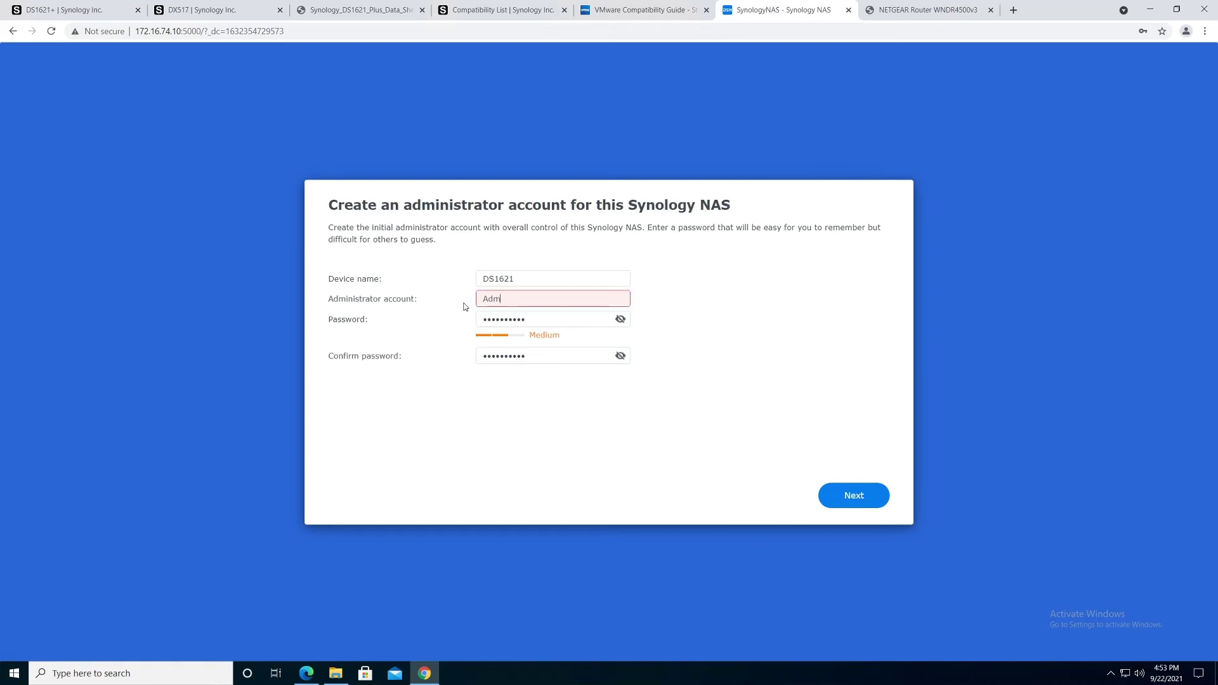
pyautogui.press('BackSpace')
pyautogui.press('BackSpace')
pyautogui.press('BackSpace')
pyautogui.press('BackSpace')
pyautogui.hotkey('ctrl', 'v')
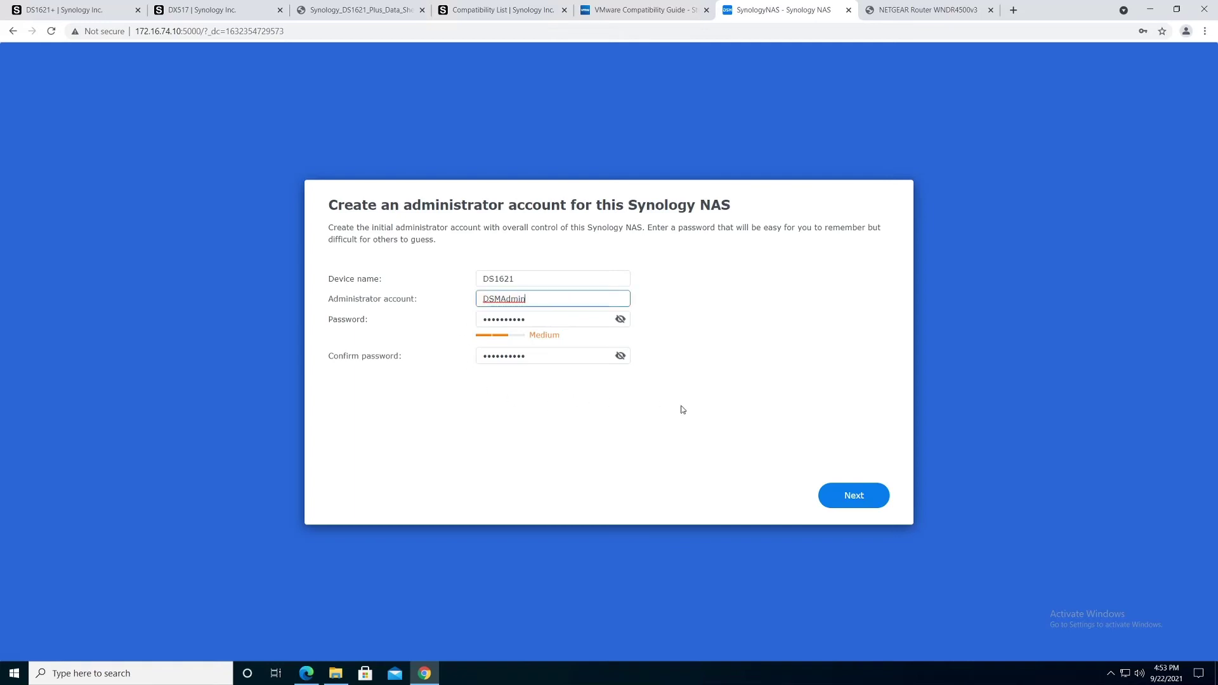
pyautogui.click(860, 498)
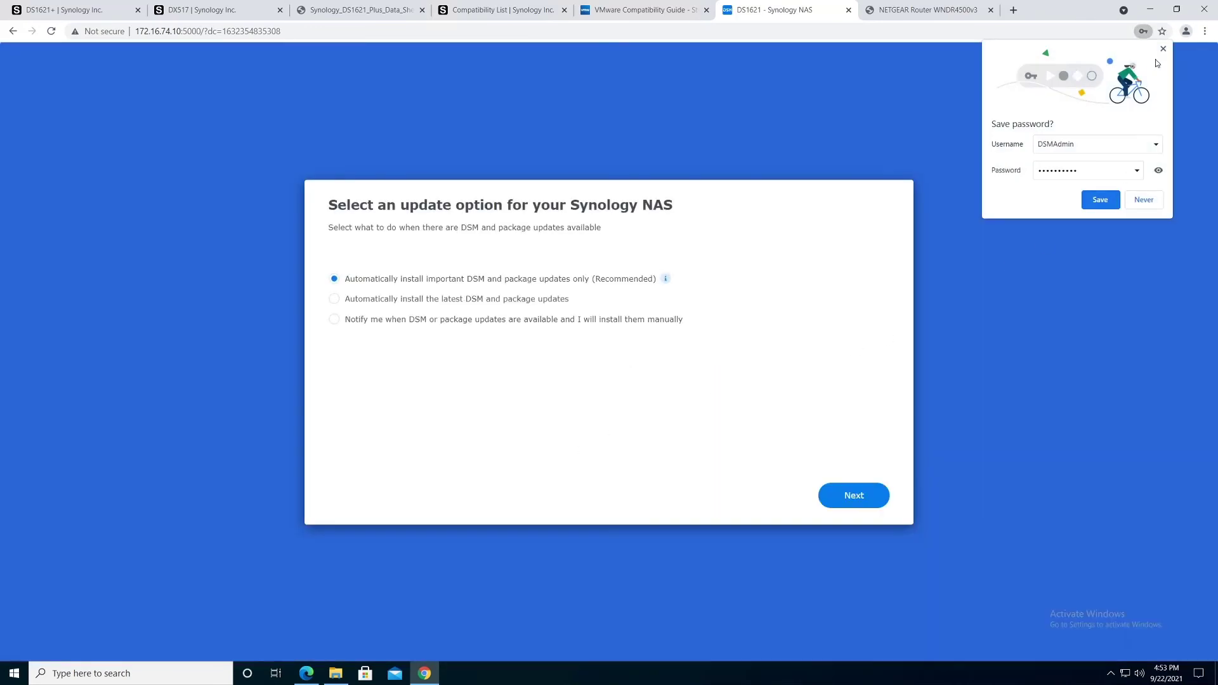
# Step: Decline saving the password, keep recommended updates, skip the Synology Account, and allow device analytics
pyautogui.click(1163, 49)
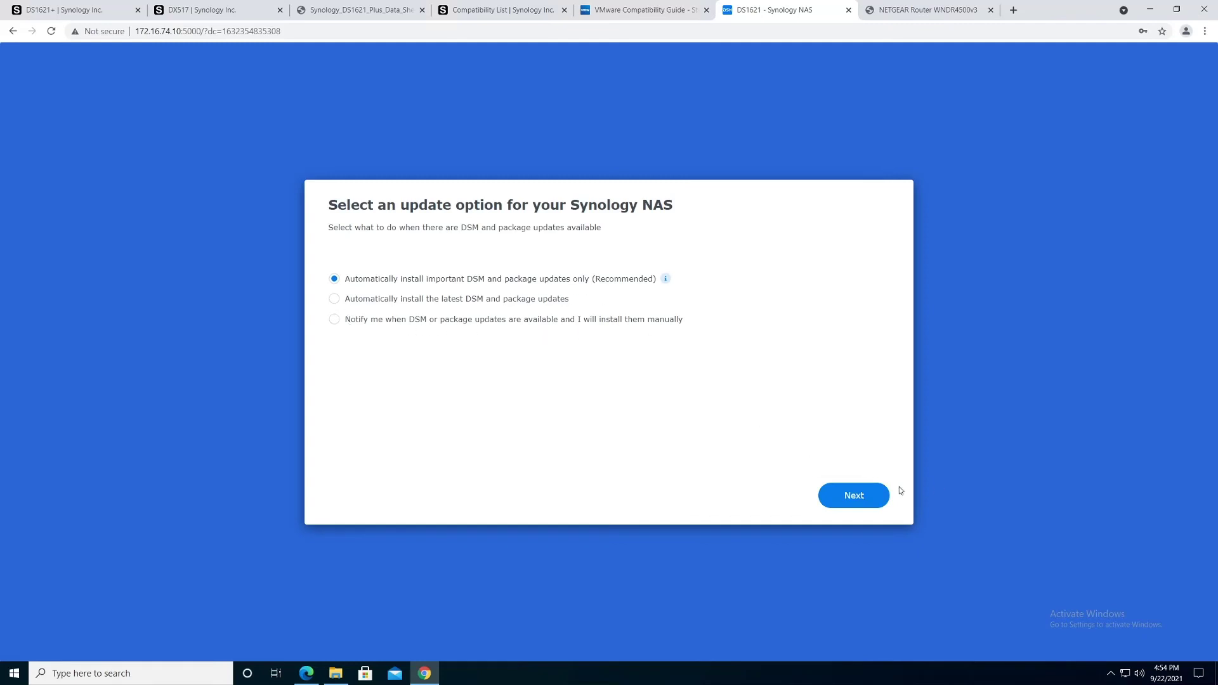
pyautogui.click(854, 495)
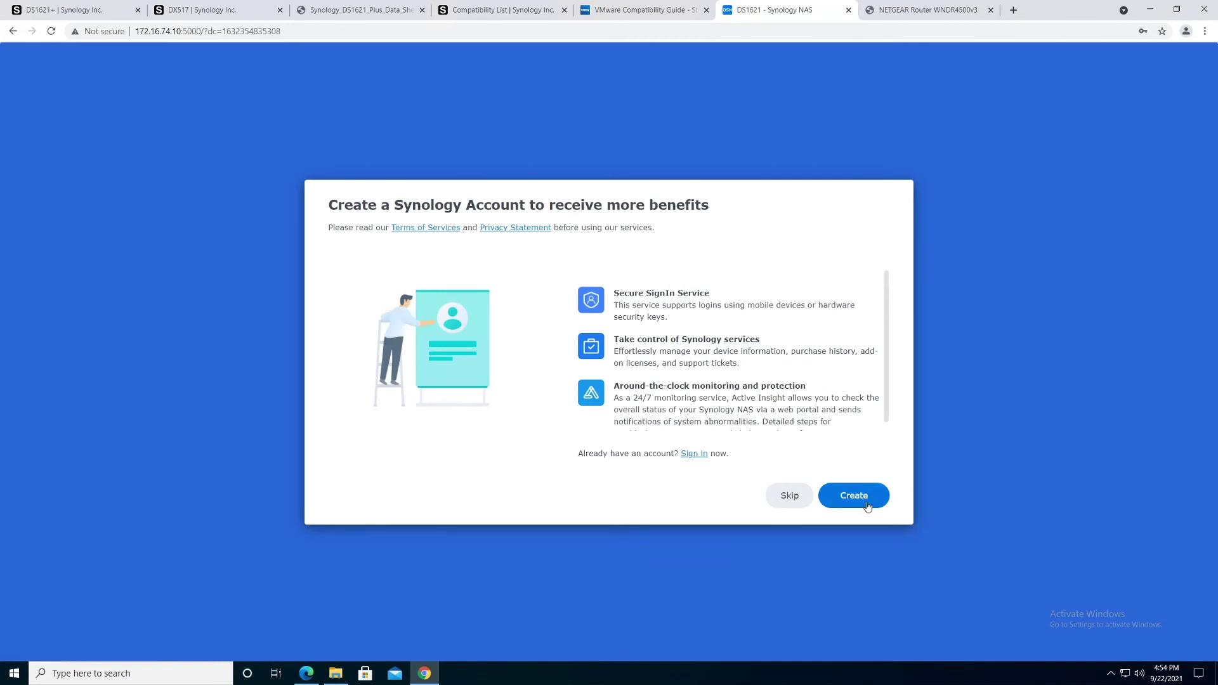
pyautogui.click(789, 498)
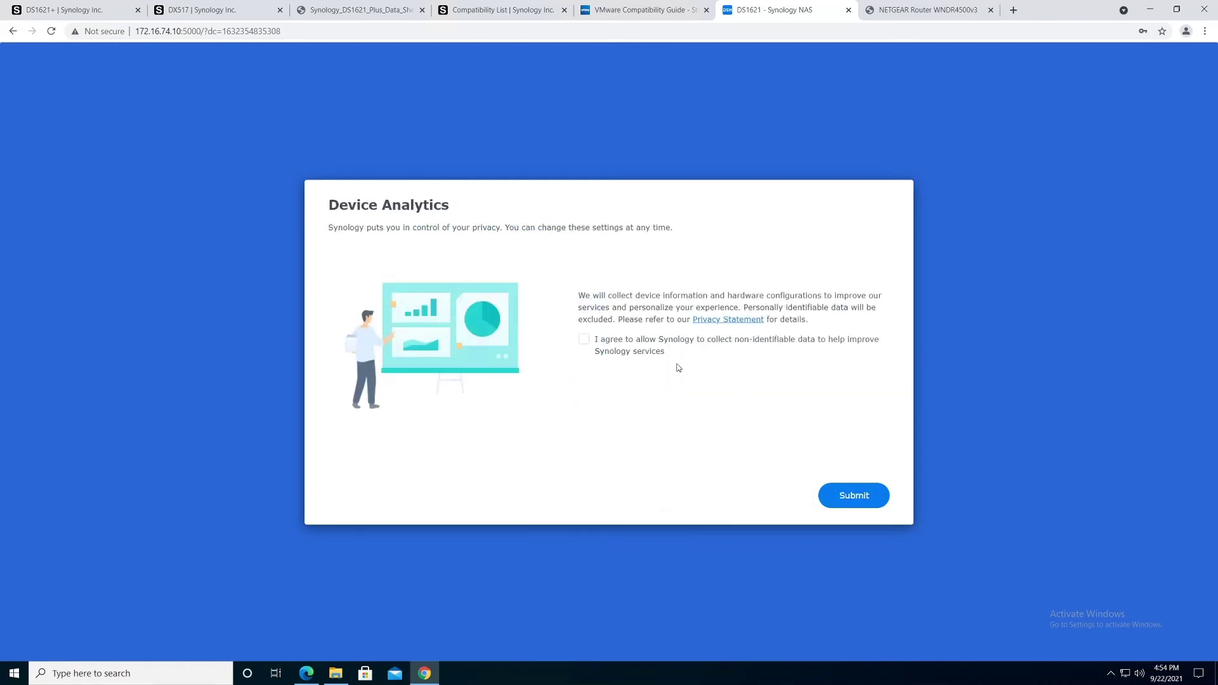
pyautogui.click(586, 344)
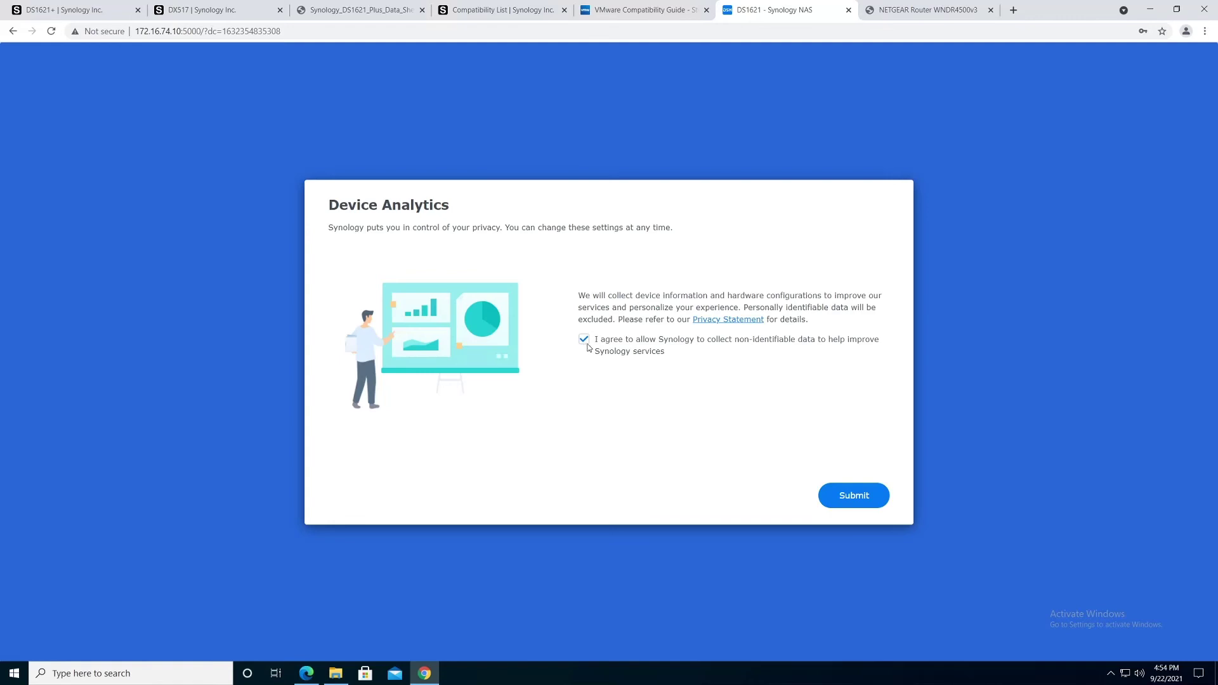
pyautogui.click(855, 497)
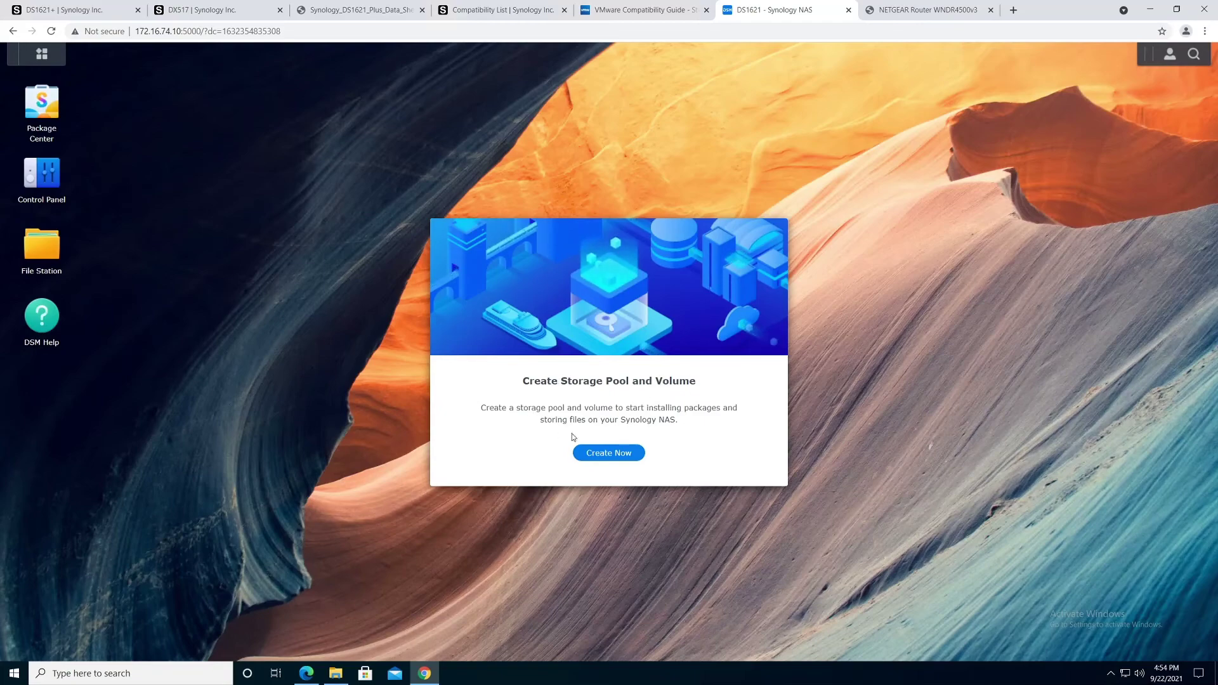
# Step: Launch the Storage Creation Wizard and choose RAID 1 for the new storage pool
pyautogui.click(603, 452)
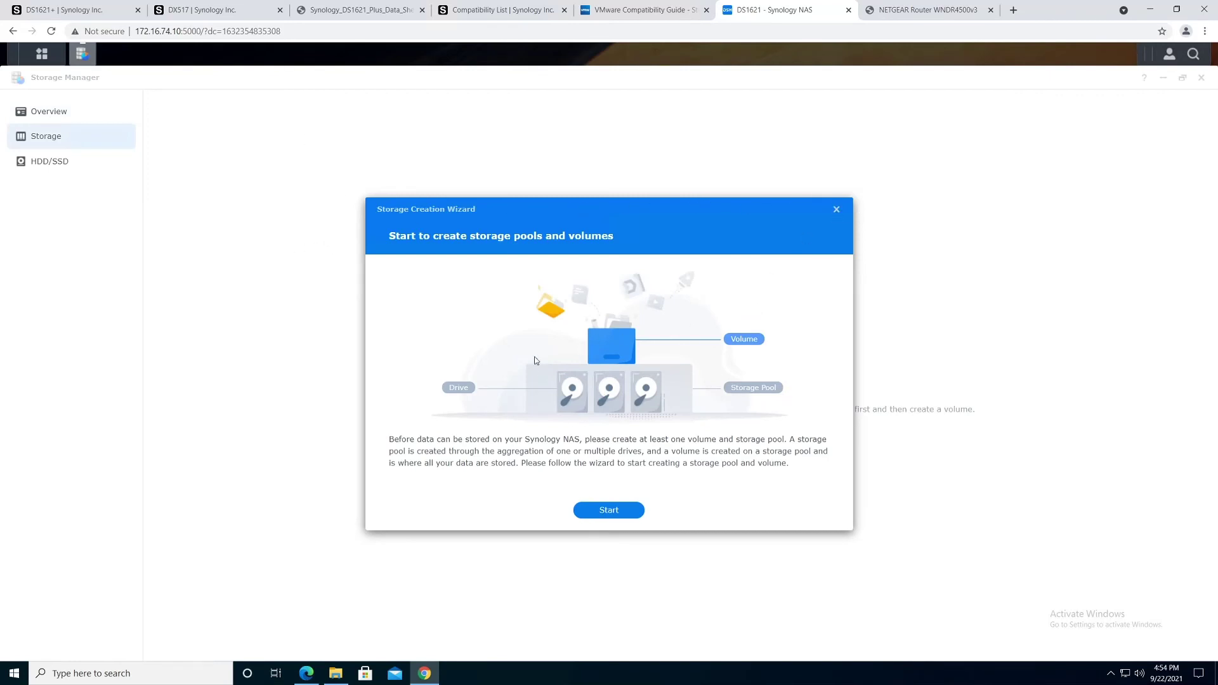
pyautogui.click(610, 511)
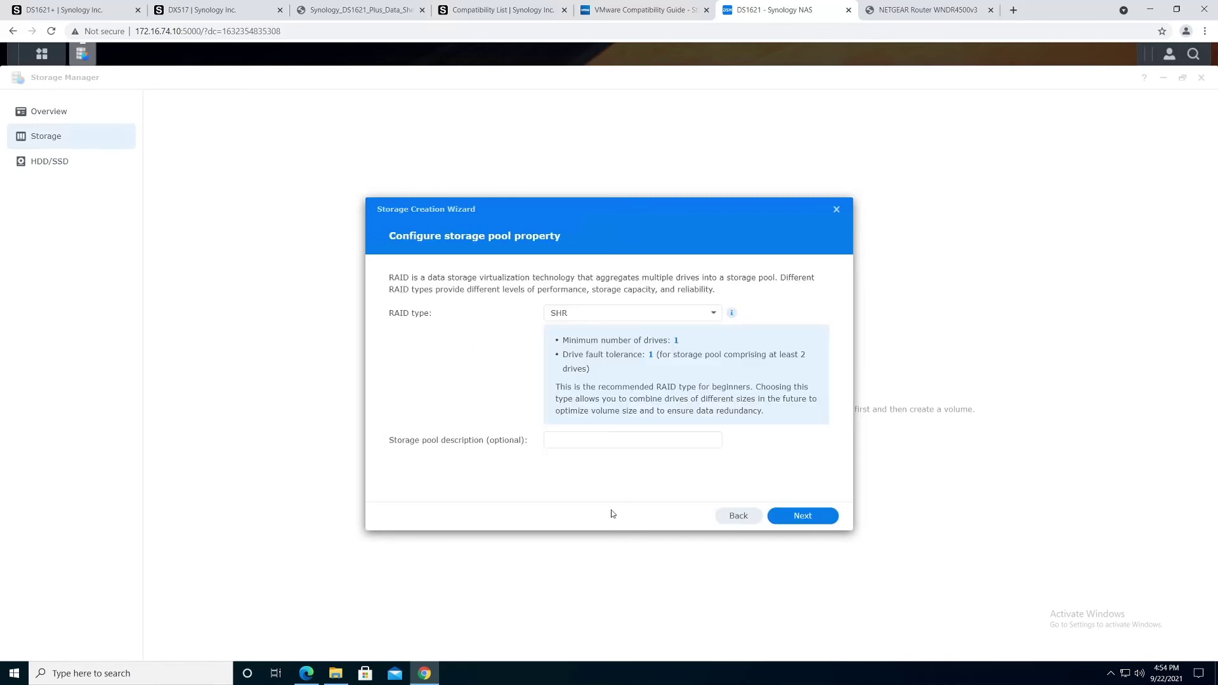
pyautogui.click(588, 317)
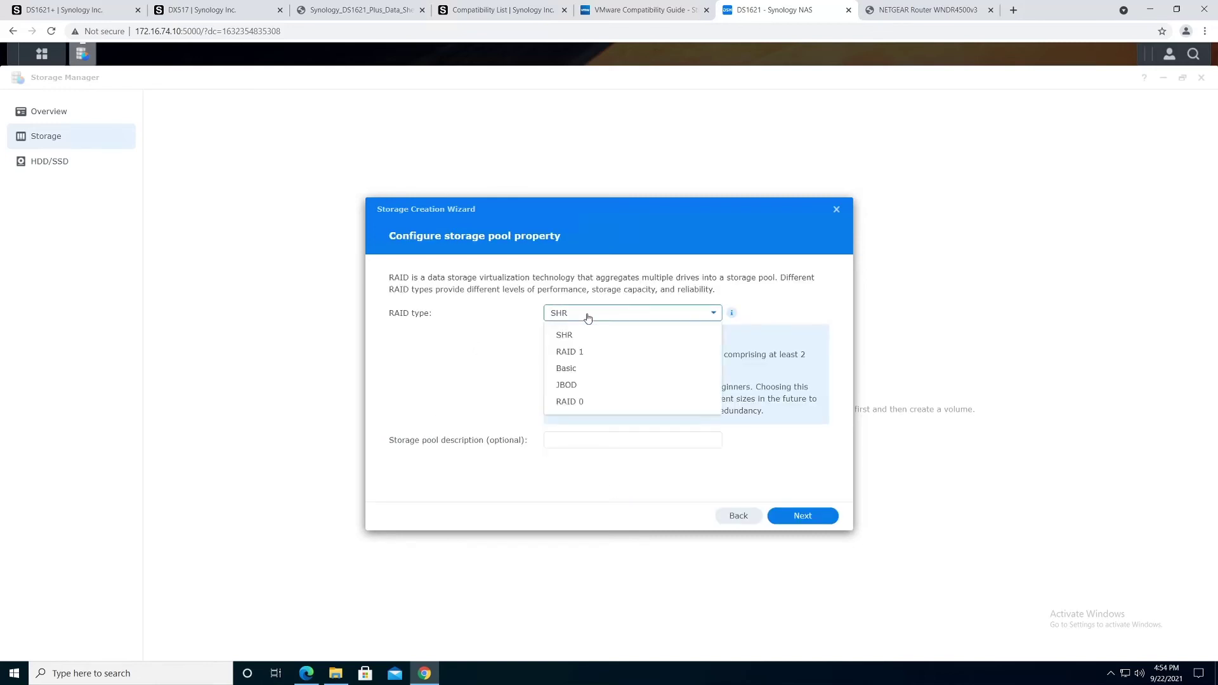
pyautogui.click(580, 352)
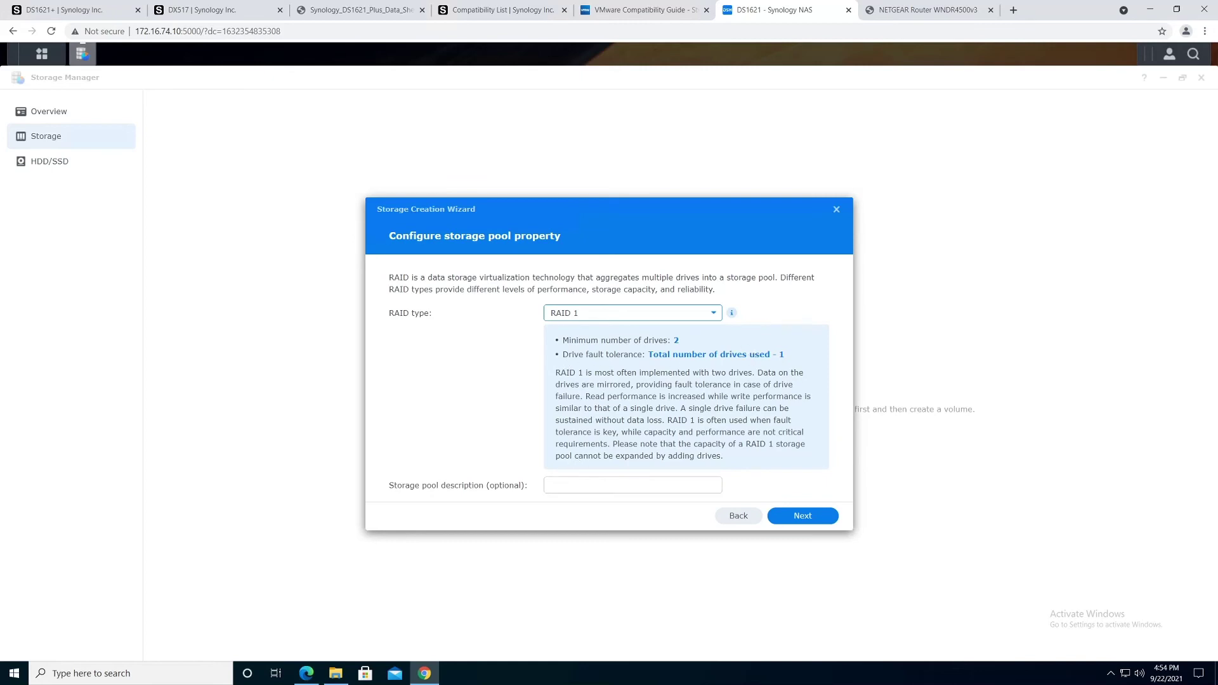
pyautogui.click(806, 517)
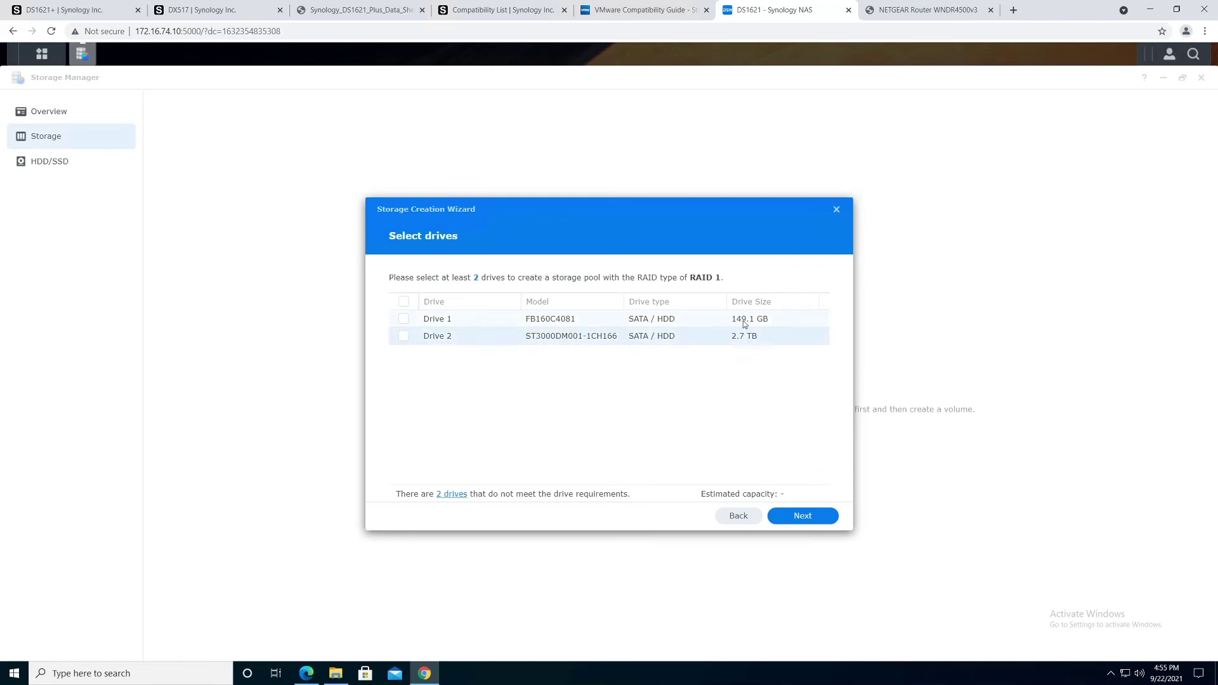
# Step: Select Drive 1 and Drive 2 for the RAID 1 pool and accept the compatibility warning
pyautogui.click(403, 334)
pyautogui.click(403, 318)
pyautogui.click(799, 519)
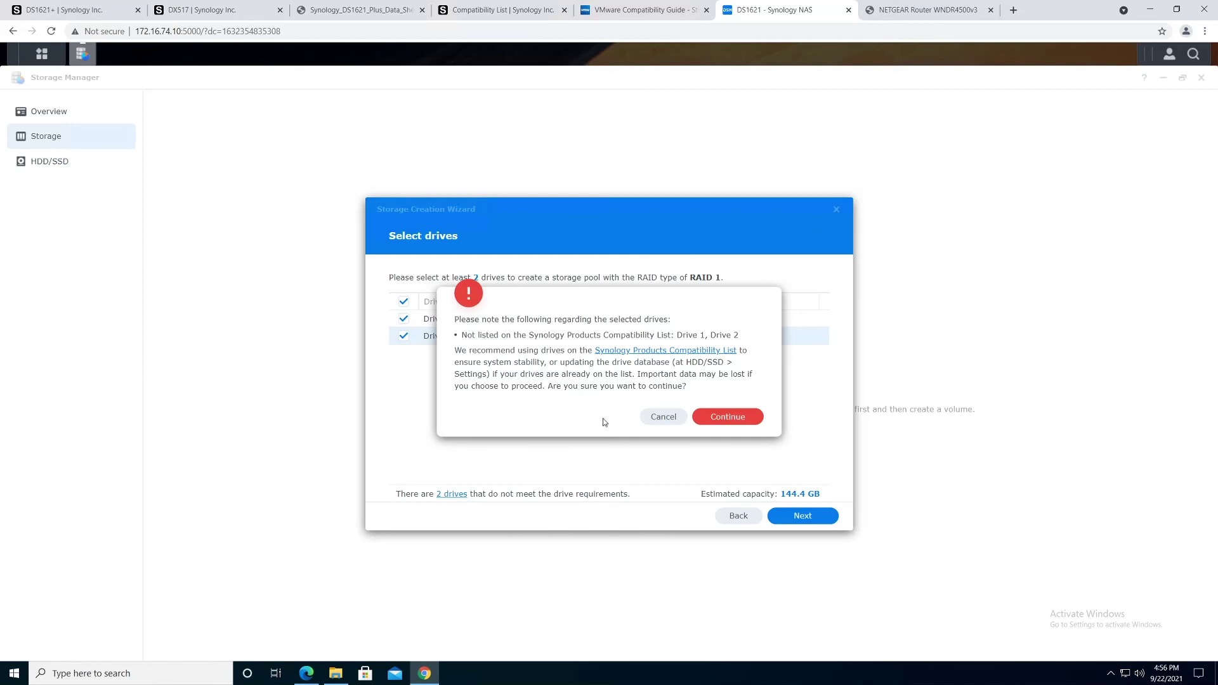
pyautogui.click(727, 418)
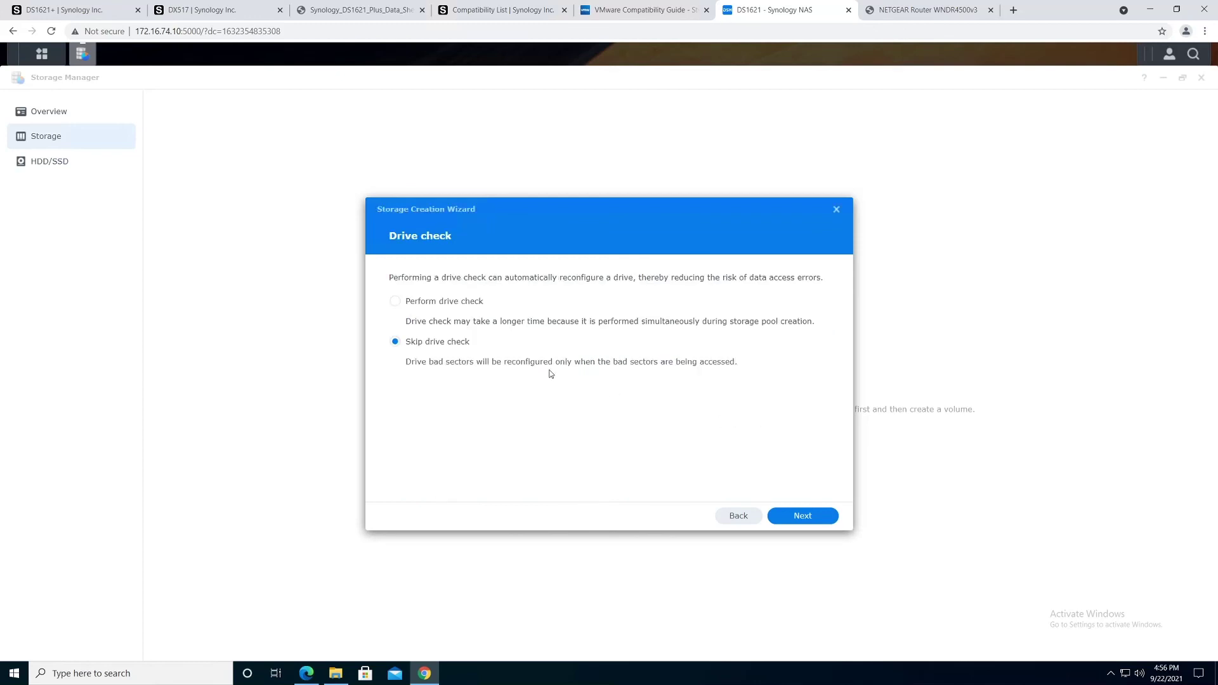
# Step: Enable the drive check and allocate the maximum 144 GB to the volume
pyautogui.click(395, 302)
pyautogui.click(811, 517)
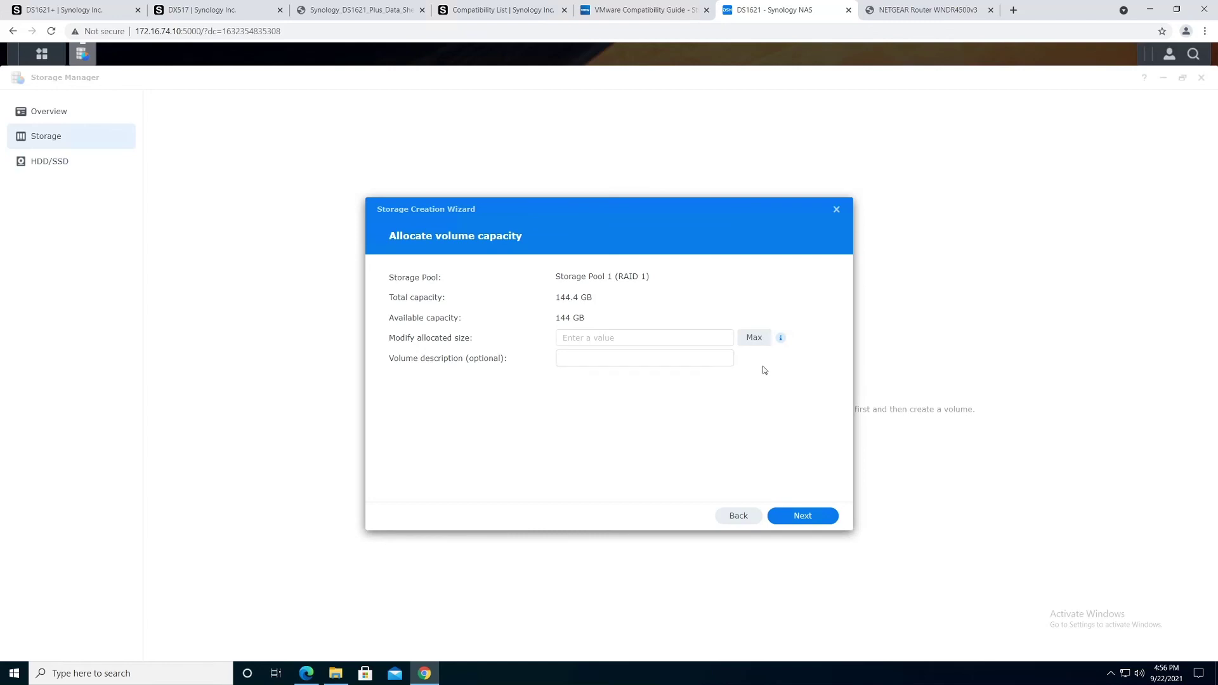
pyautogui.click(758, 341)
pyautogui.click(803, 516)
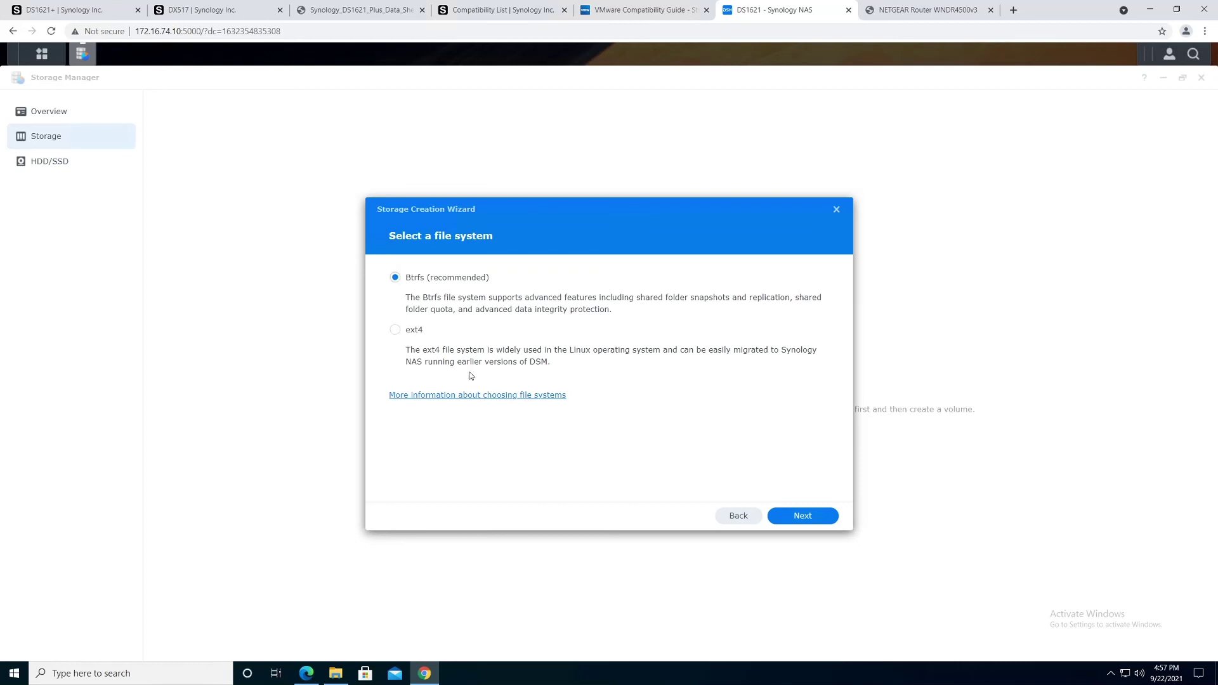
# Step: Keep Btrfs and apply the RAID 1, two-drive, 144 GB settings
pyautogui.click(803, 516)
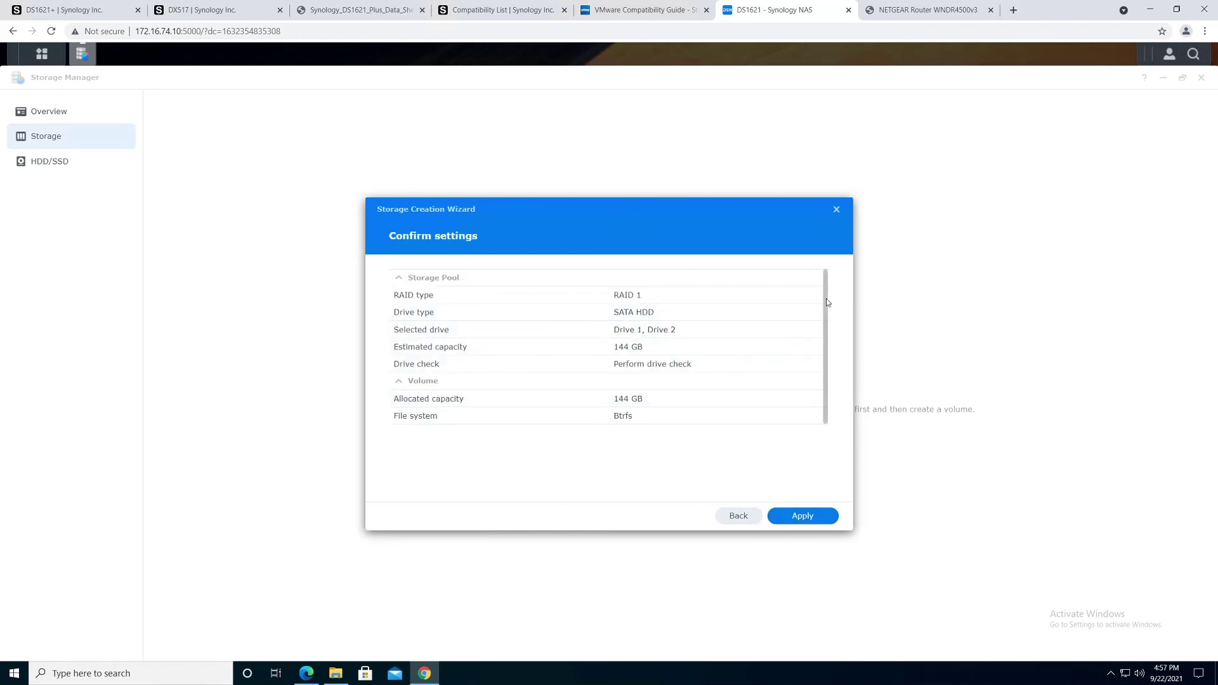
pyautogui.click(801, 520)
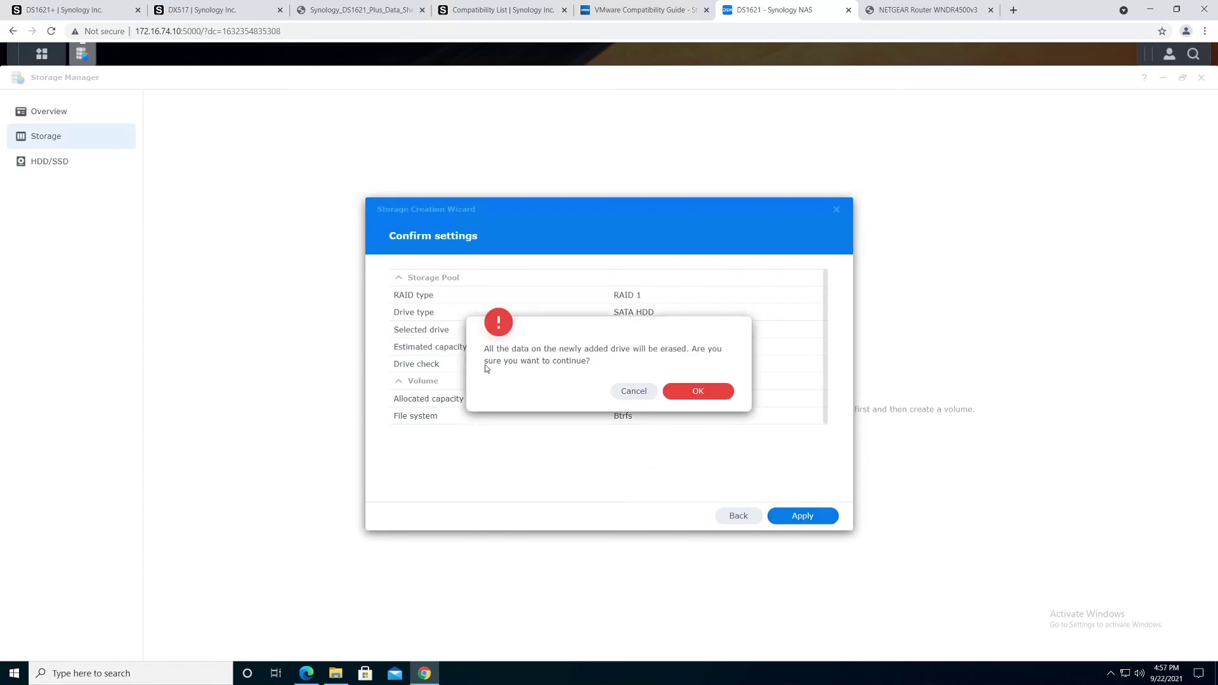
# Step: Confirm erasing the drives so Storage Pool 1 and Volume 1 are created
pyautogui.click(715, 391)
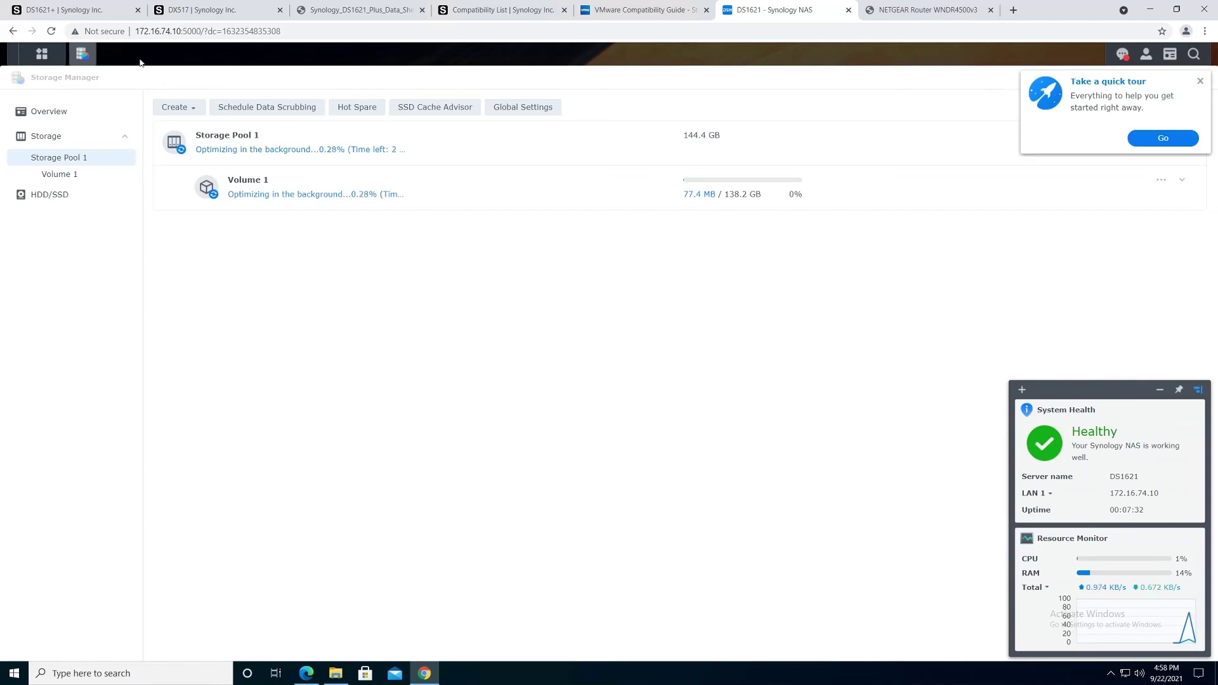
# Step: Switch back to the DS1621+ product page tab
pyautogui.click(88, 13)
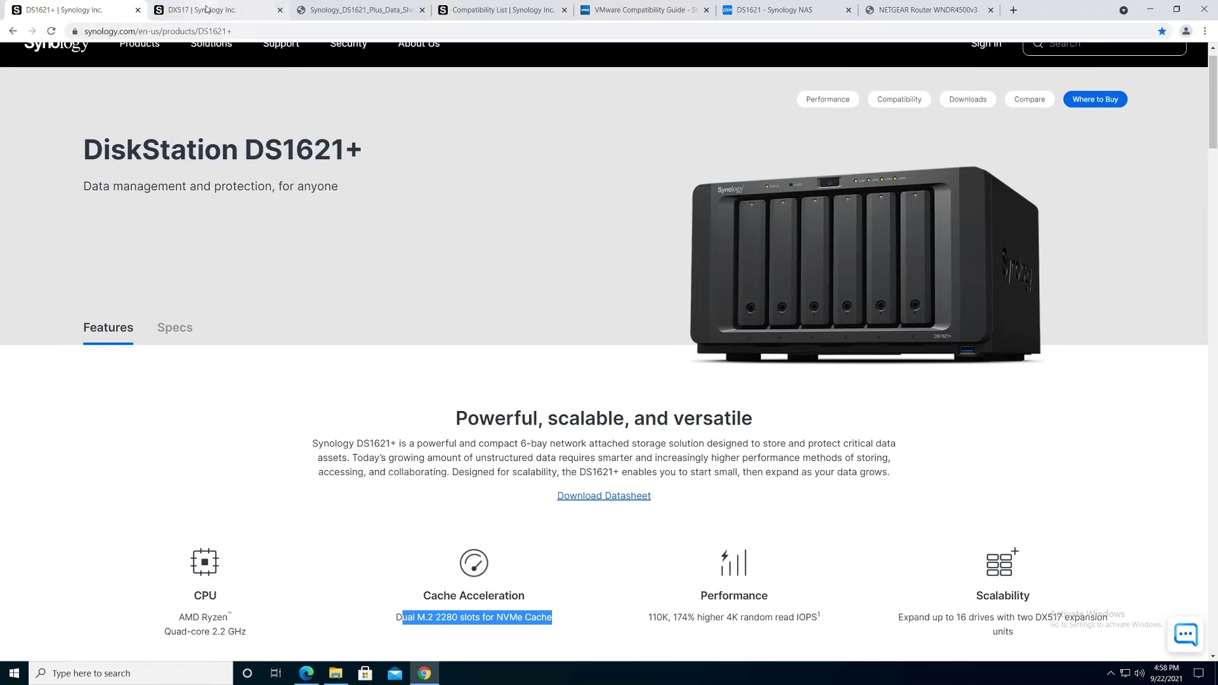
# Step: Review the DX517, data sheet, Compatibility List and VMware tabs, then return to the DS1621 NAS tab
pyautogui.click(267, 11)
pyautogui.click(388, 13)
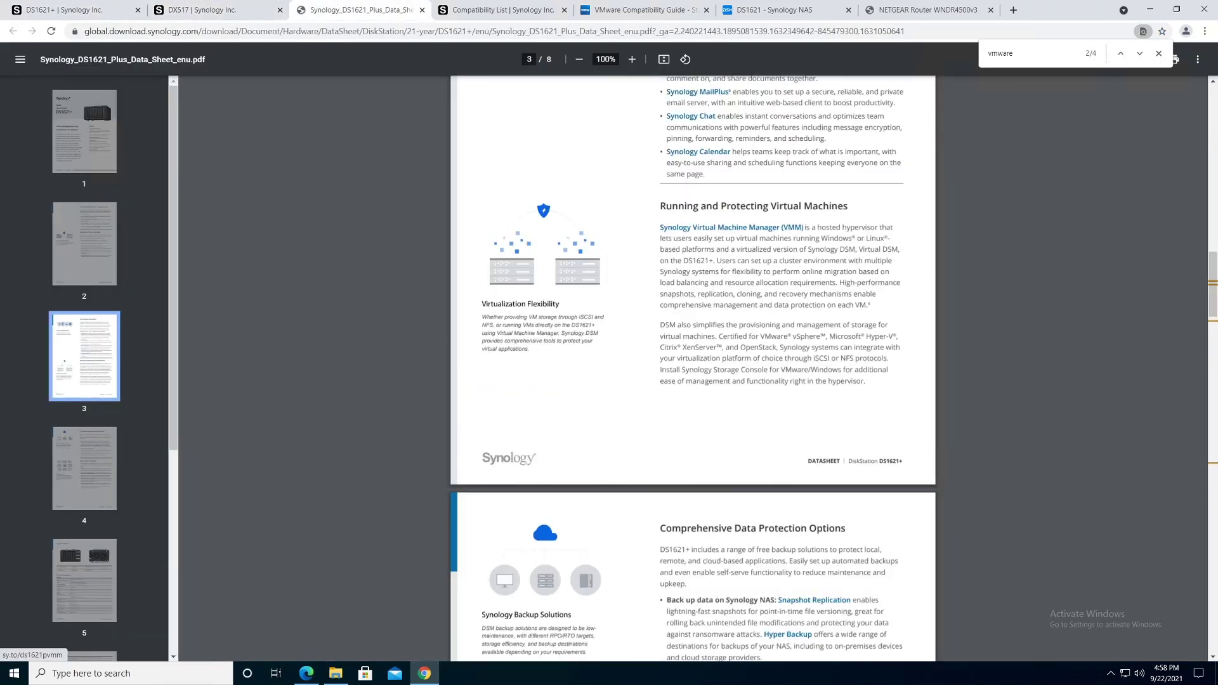
pyautogui.click(497, 13)
pyautogui.click(621, 14)
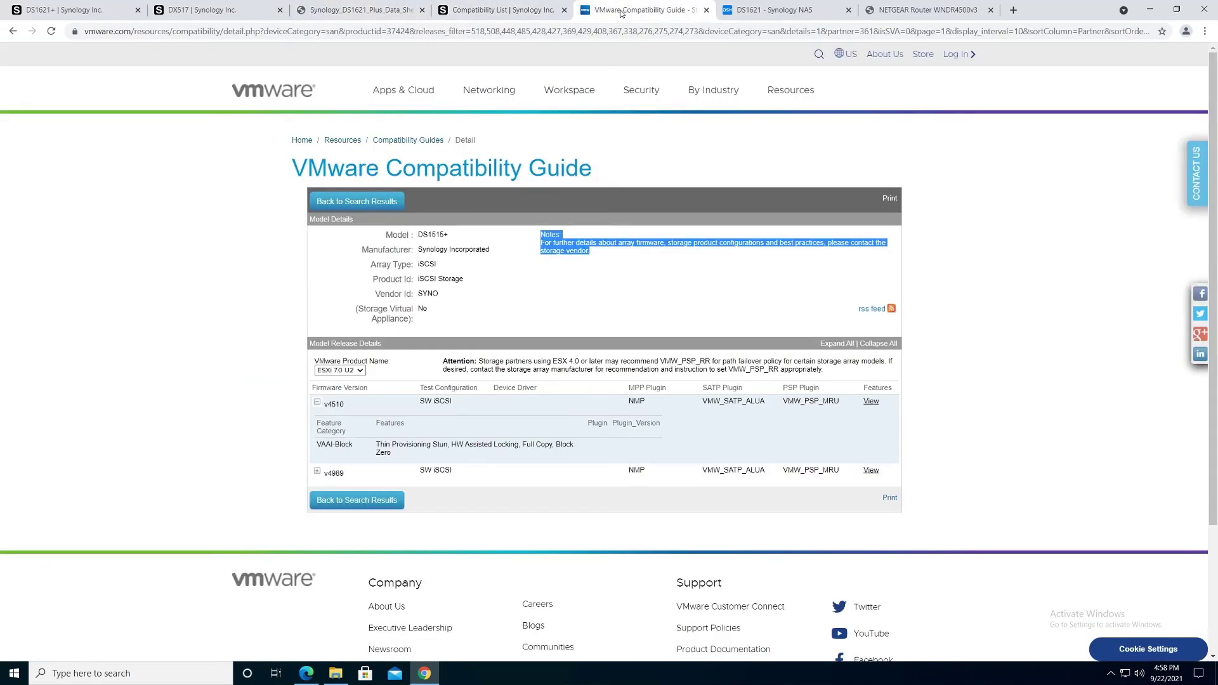
pyautogui.click(769, 14)
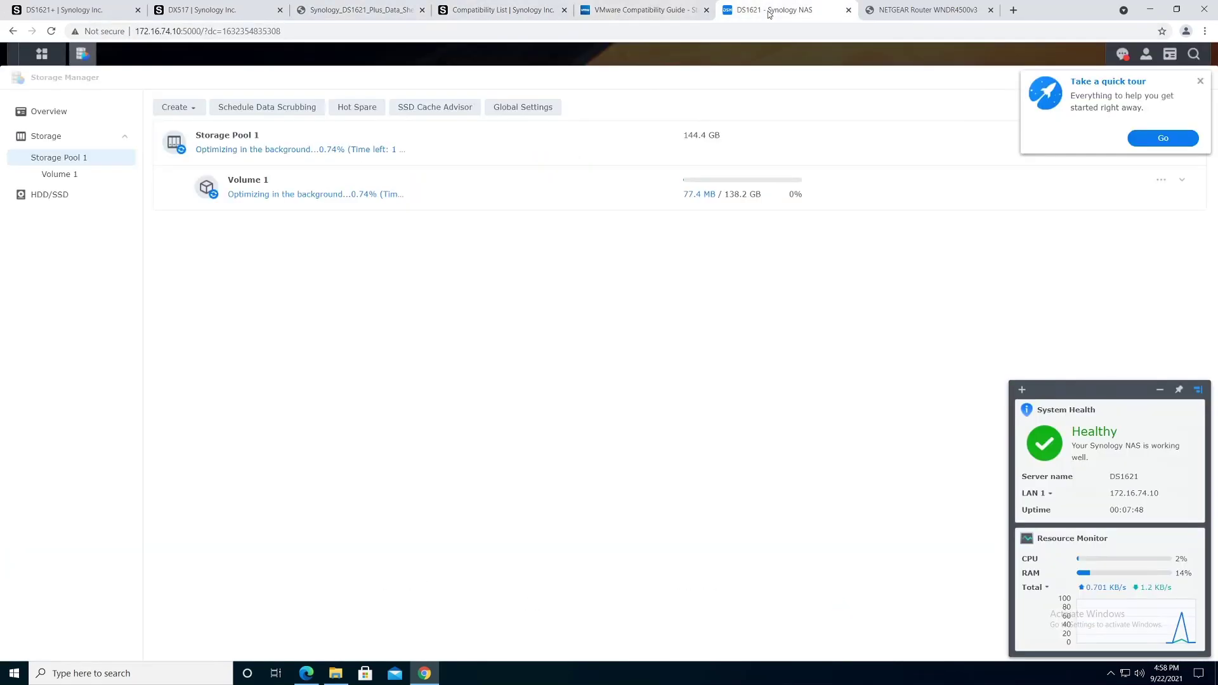